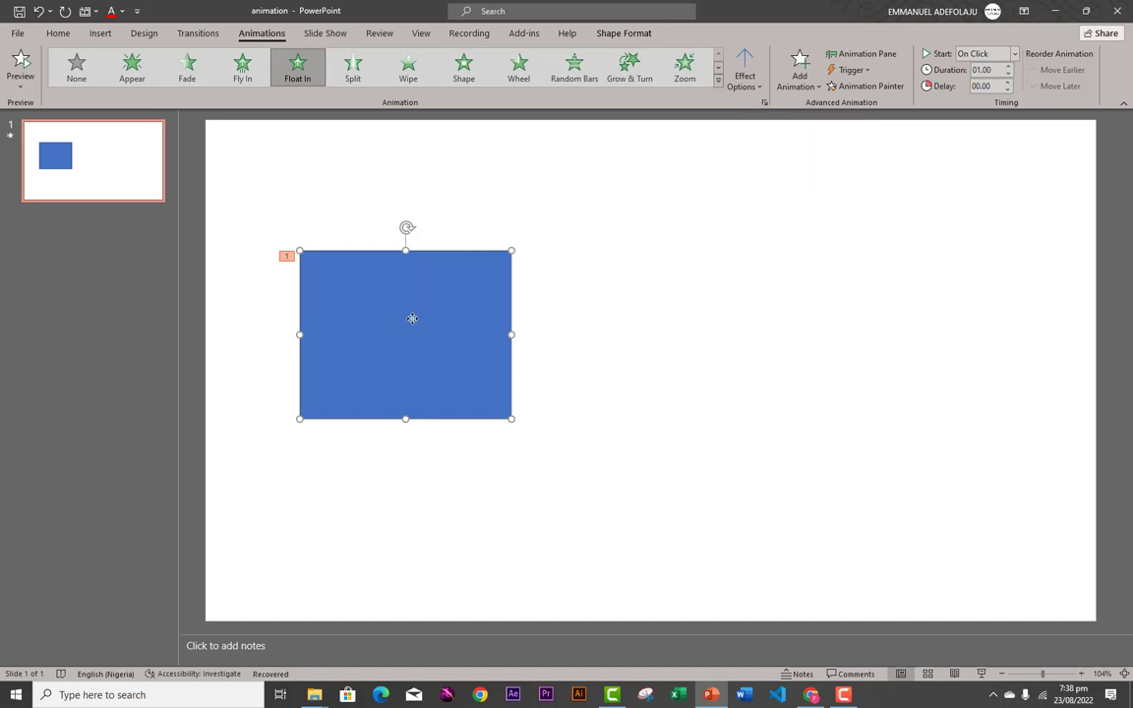
Delete the animated blue rectangle from slide 1
key("Delete")
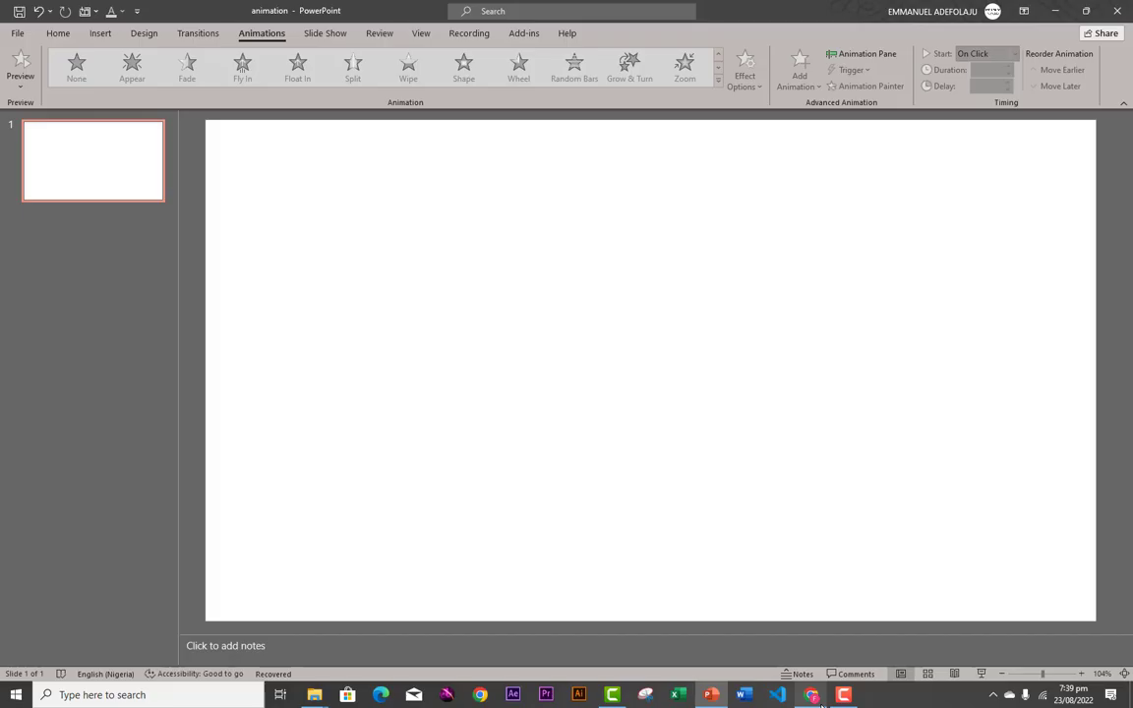
Switch to Chrome and open giphy.com in a new tab
left_click(812, 696)
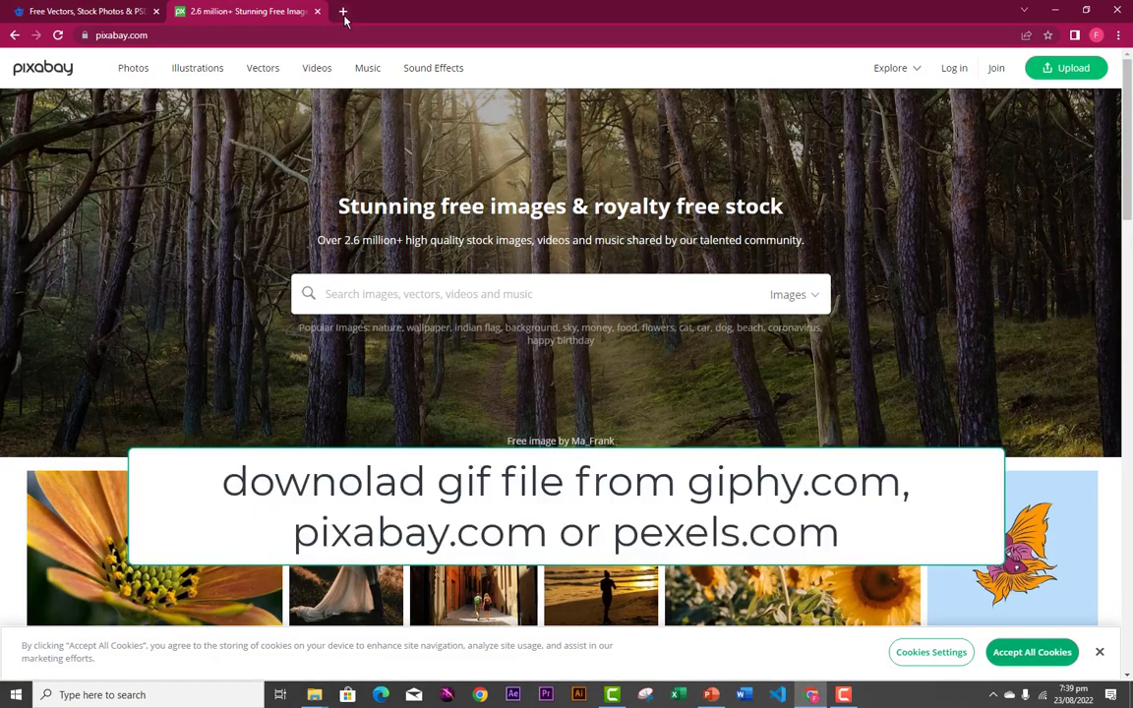
left_click(343, 12)
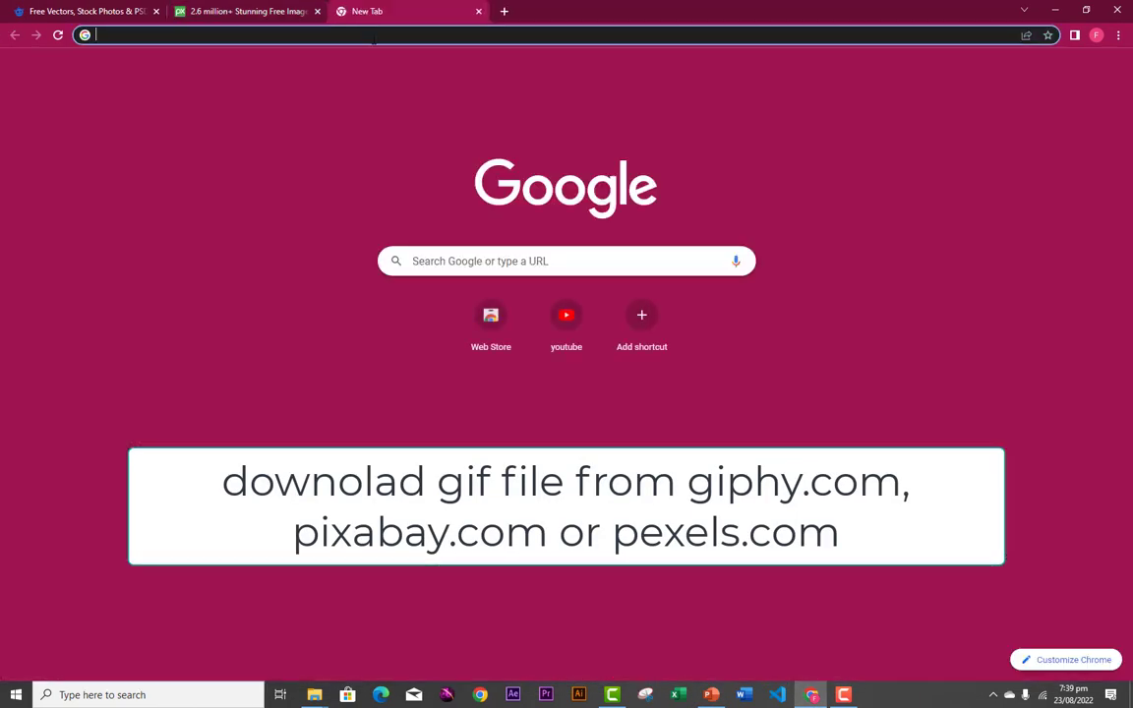
type("g")
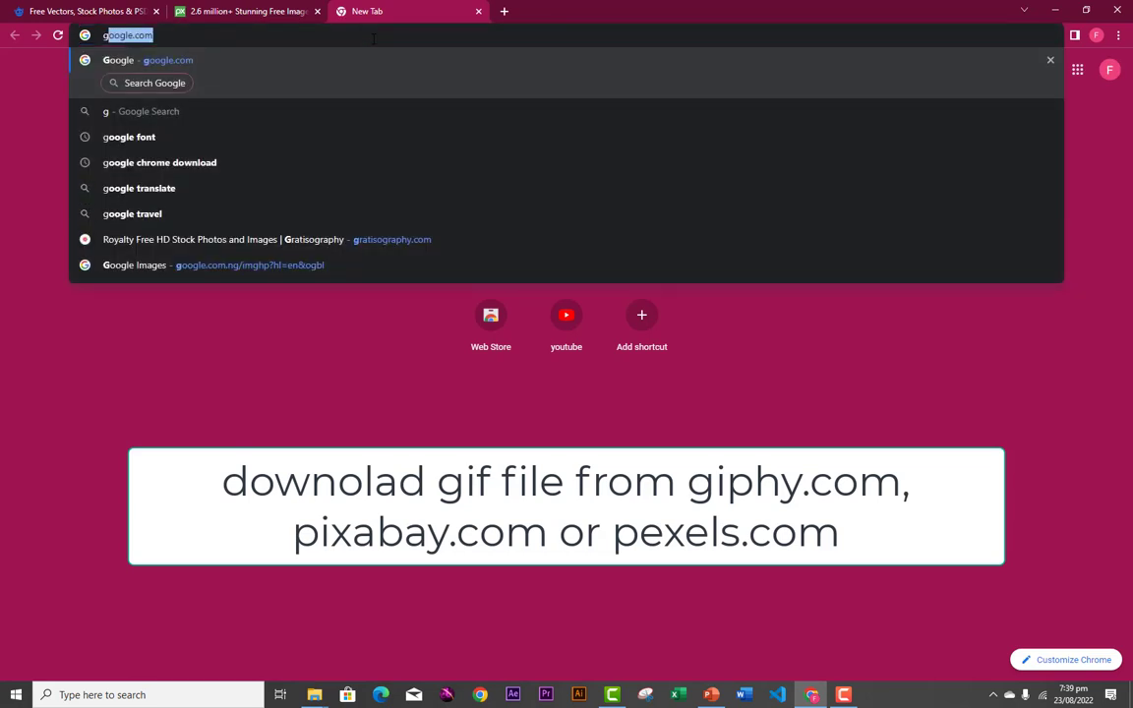
type("iphy")
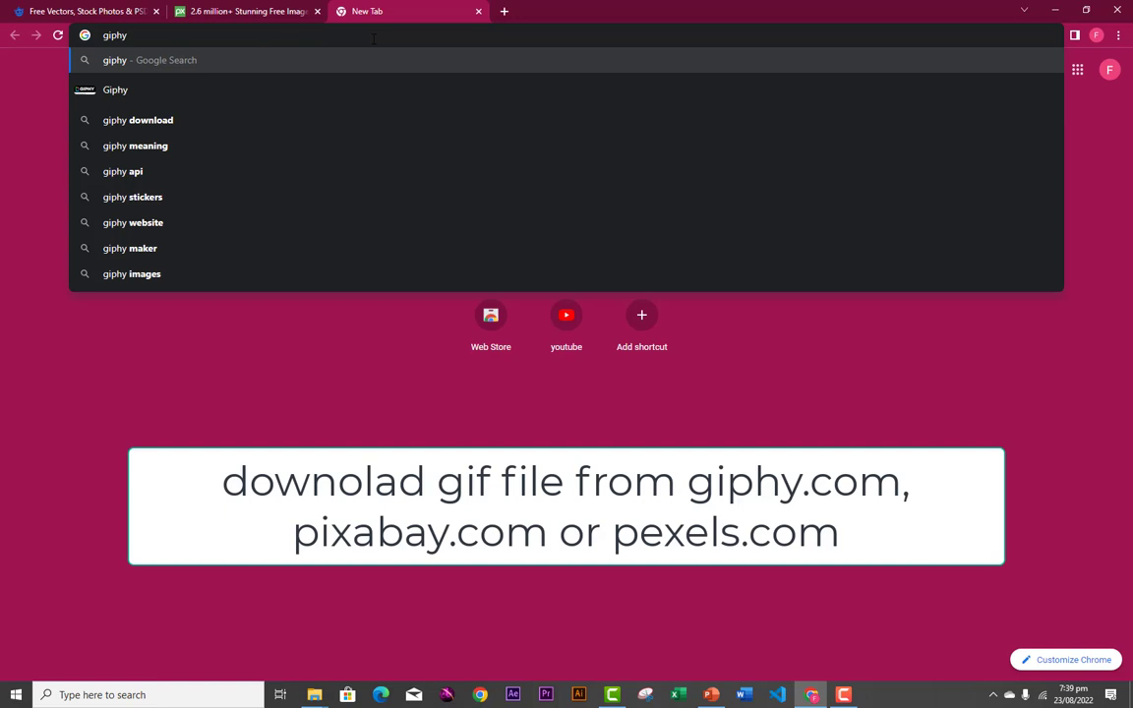
type(".com")
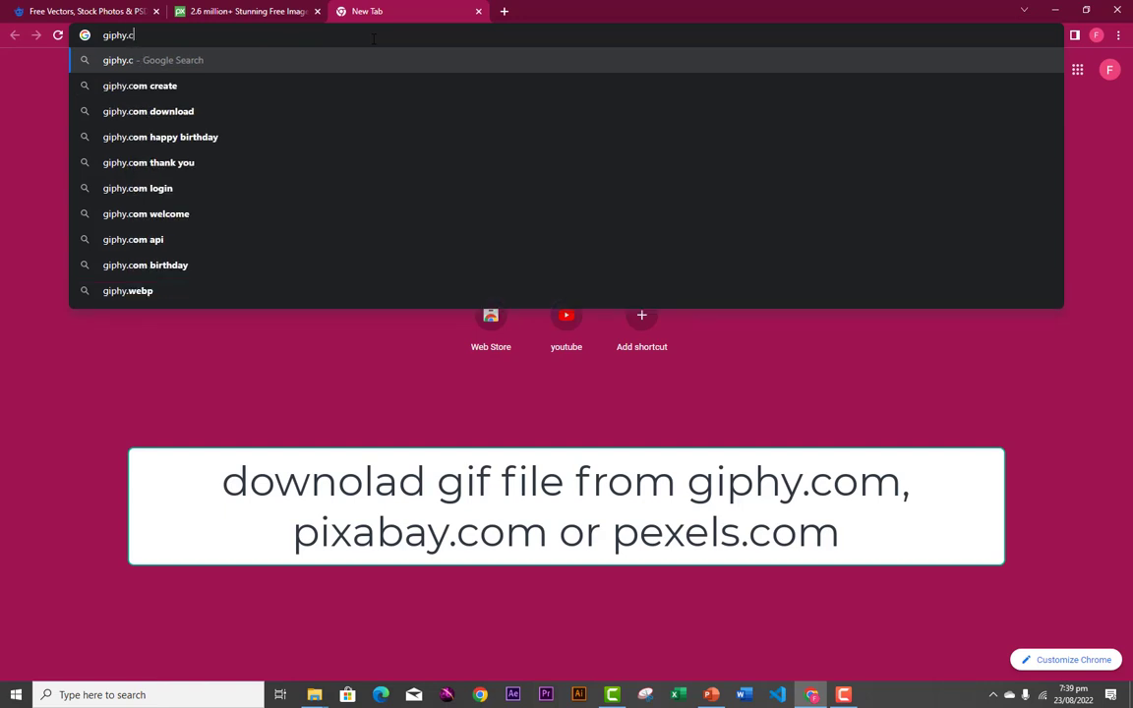
key("Return")
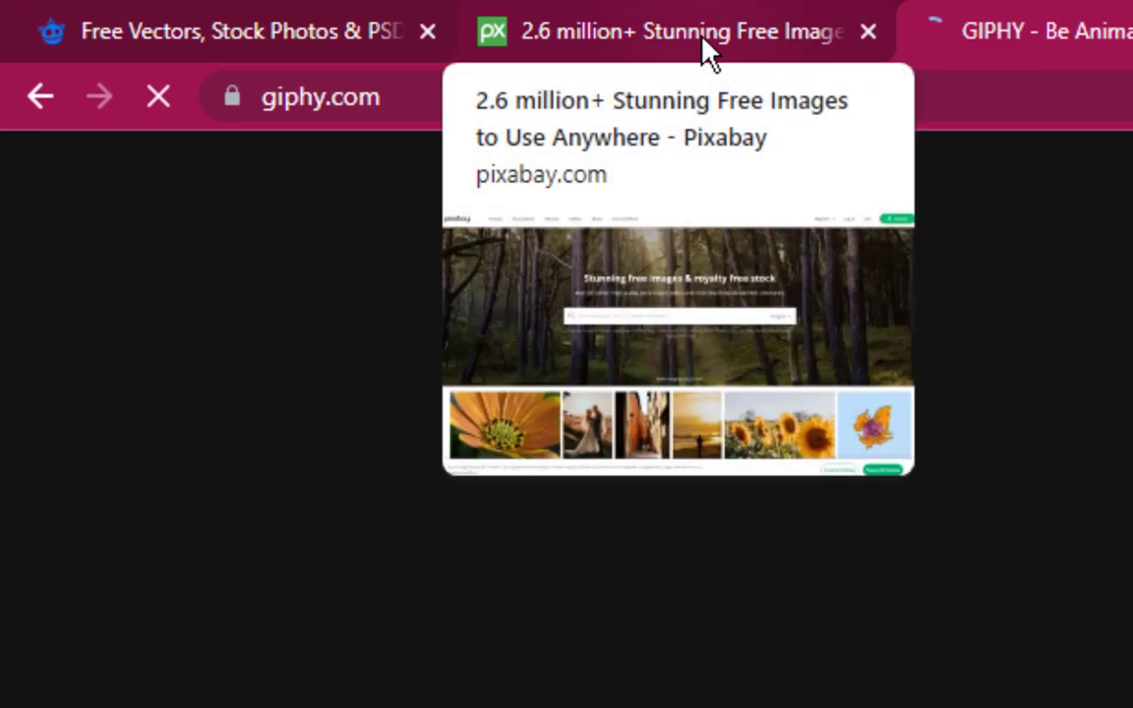
Look over the Pixabay and Freepik home pages, then return to GIPHY
left_click(703, 39)
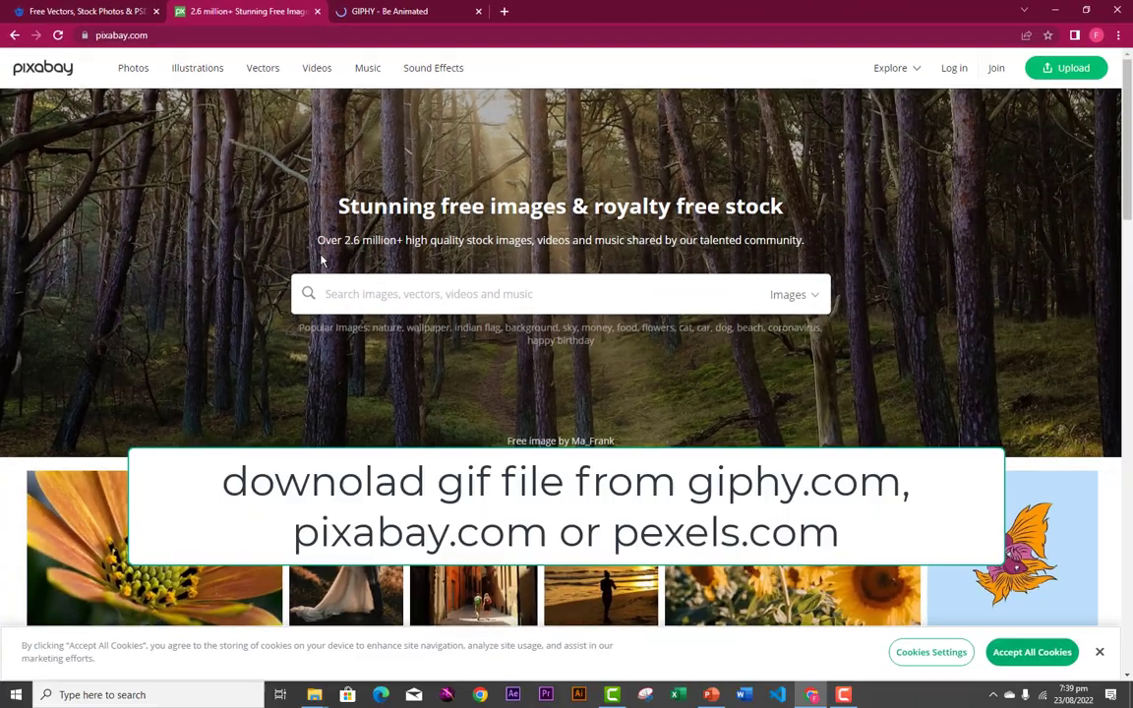
left_click(112, 17)
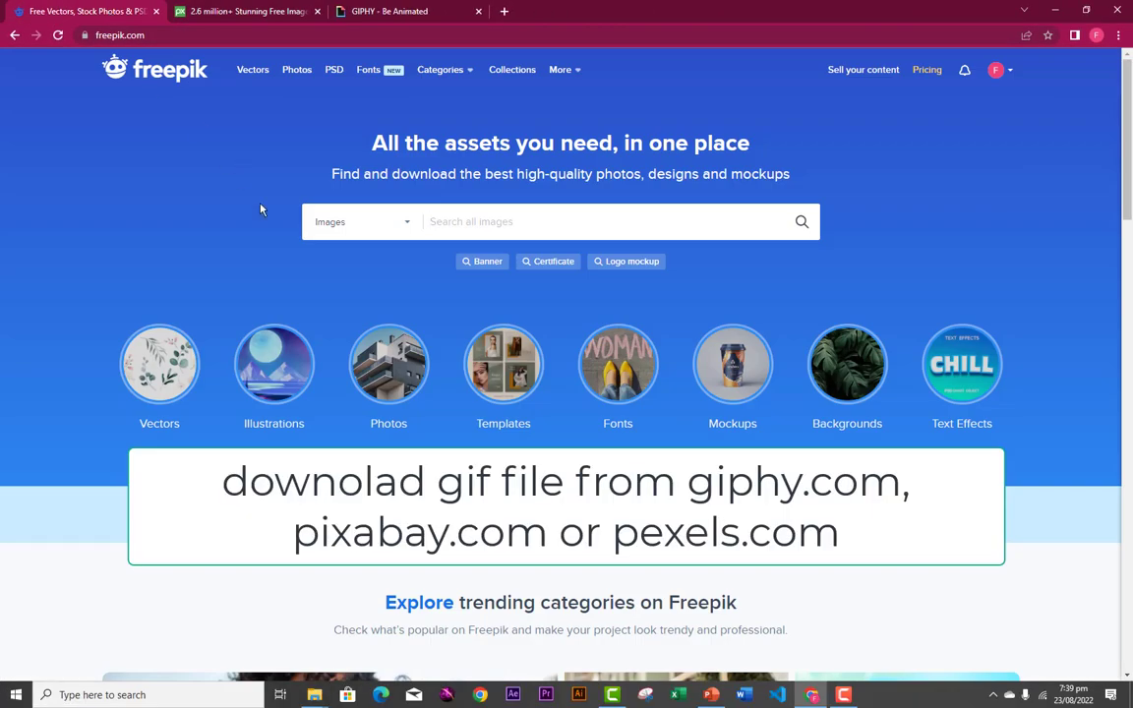
left_click(359, 13)
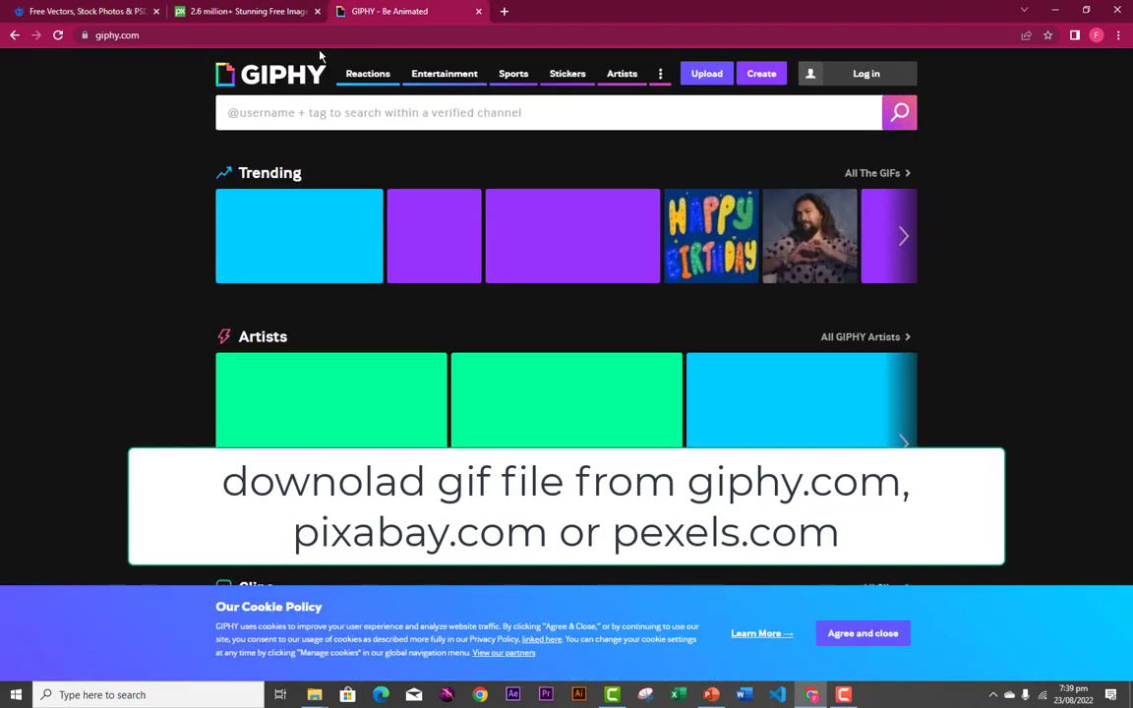
Search GIPHY for "walking girl" and browse the GIF results
left_click(326, 125)
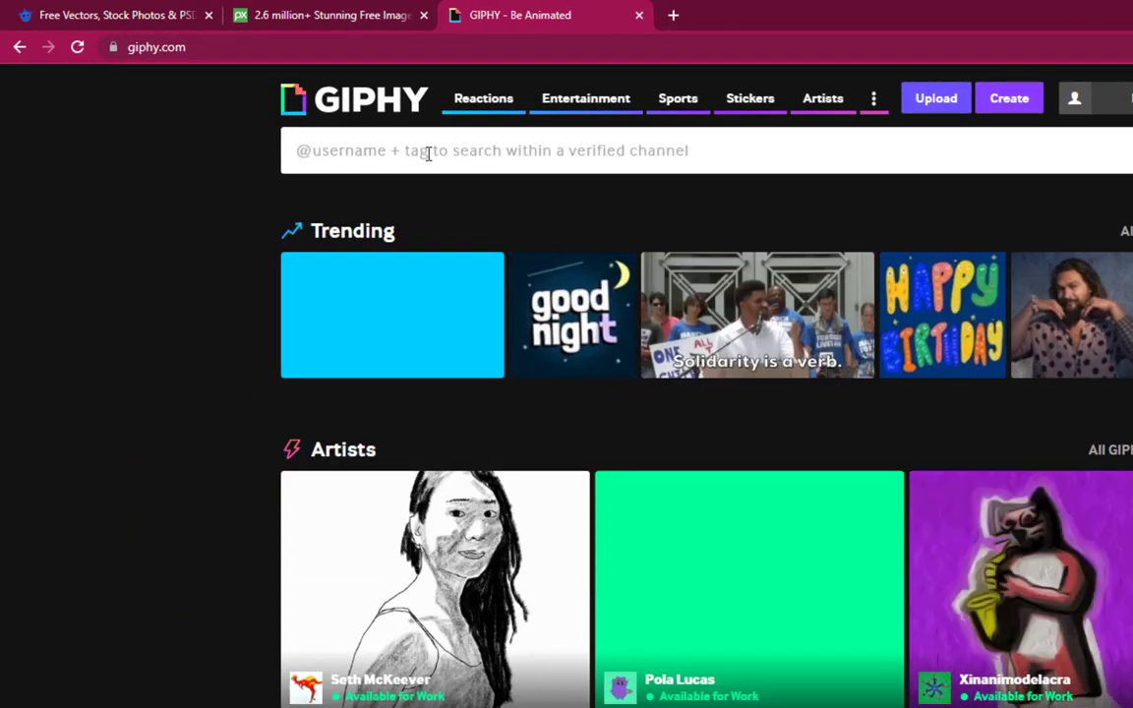
type("walking")
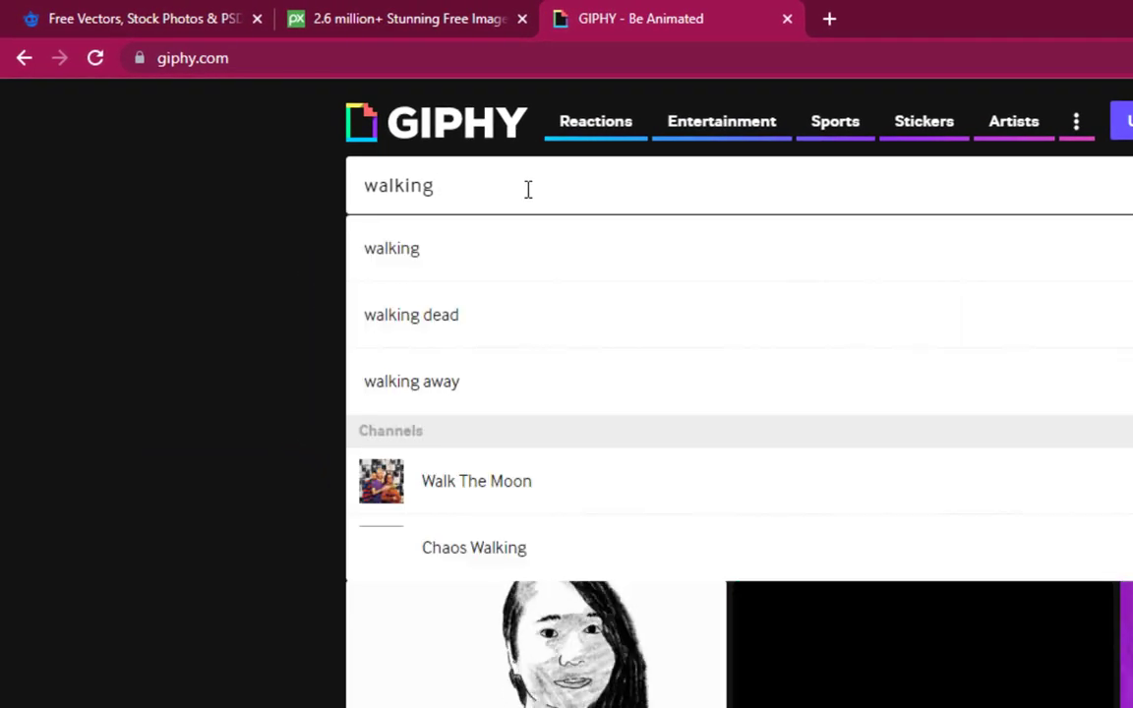
type(" girl")
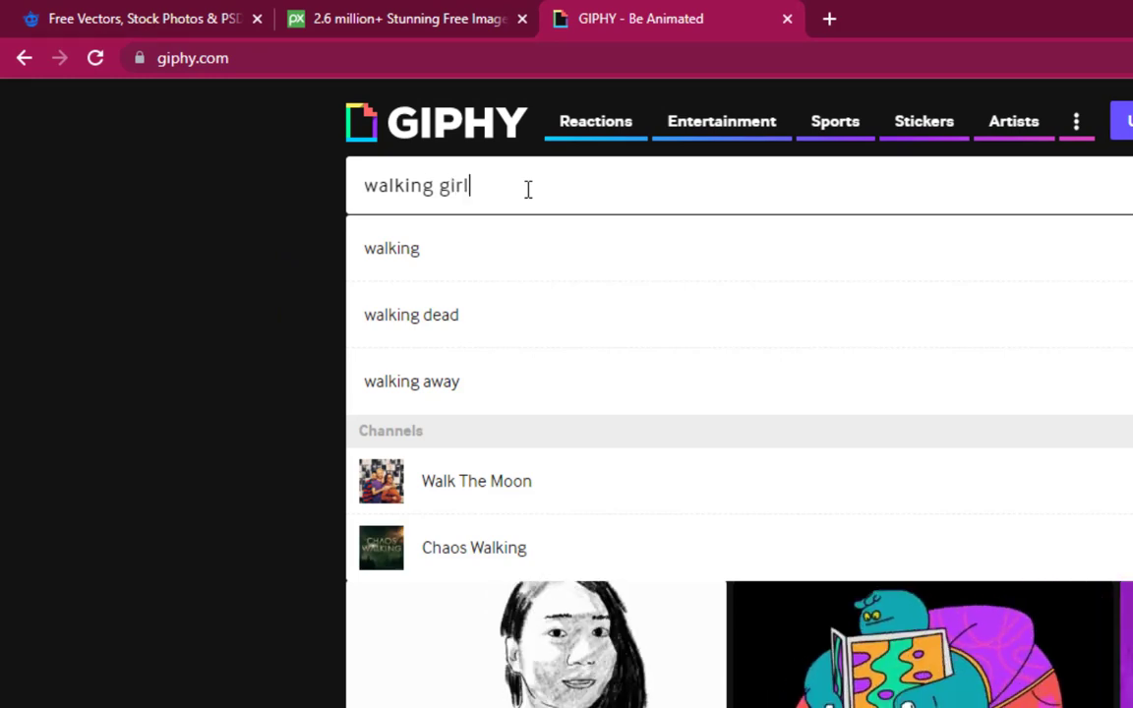
key("Return")
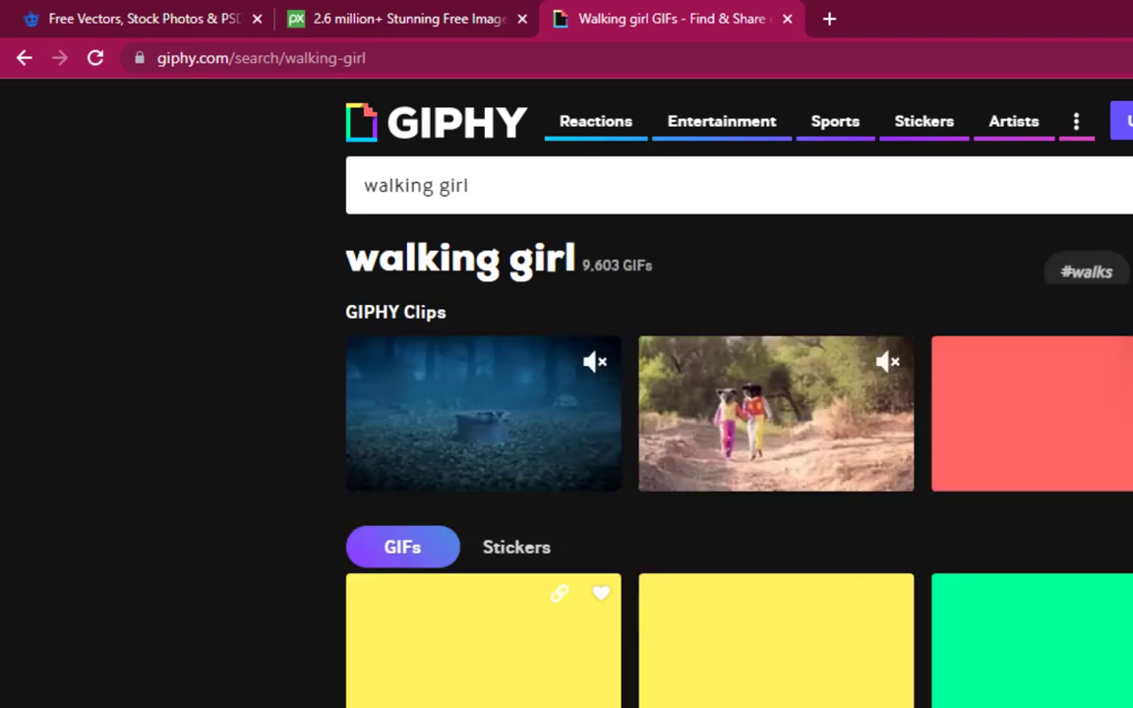
scroll(737, 394, "down", 3)
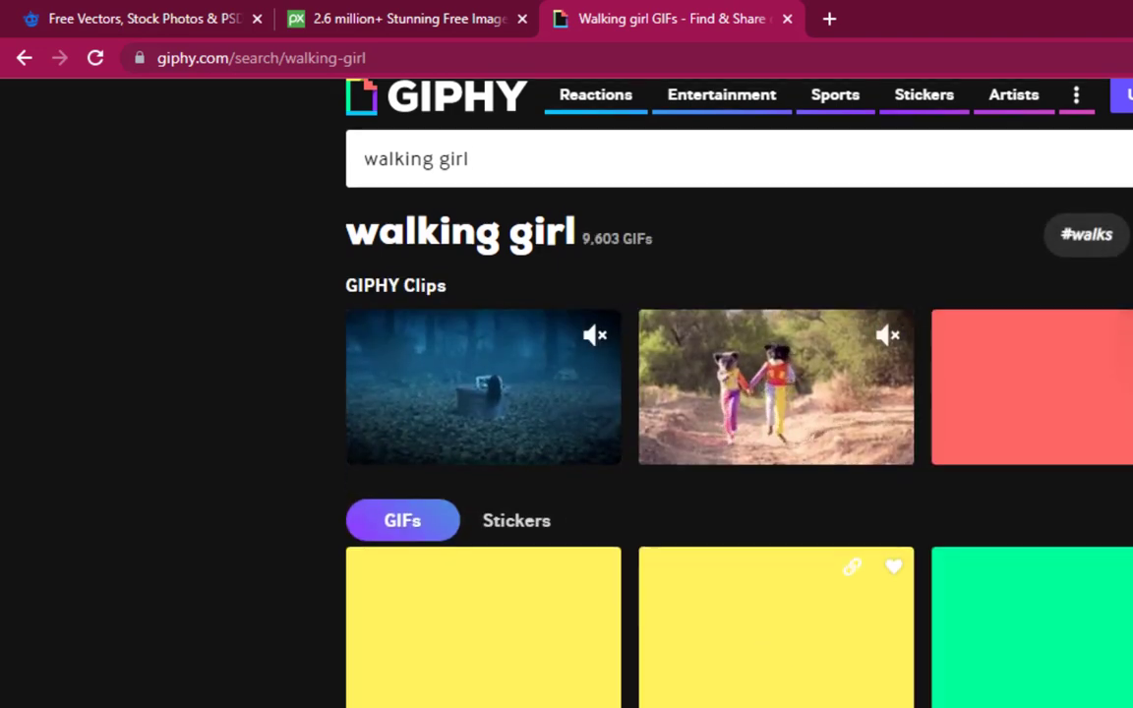
scroll(738, 394, "up", 3)
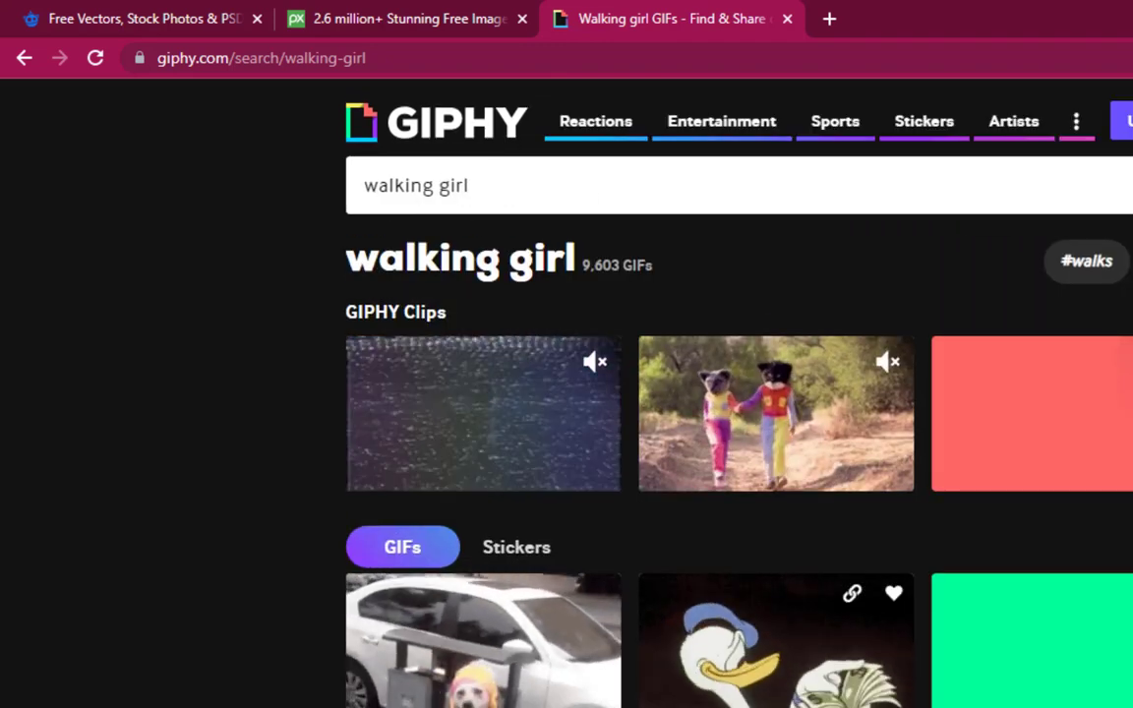
scroll(738, 442, "down", 2)
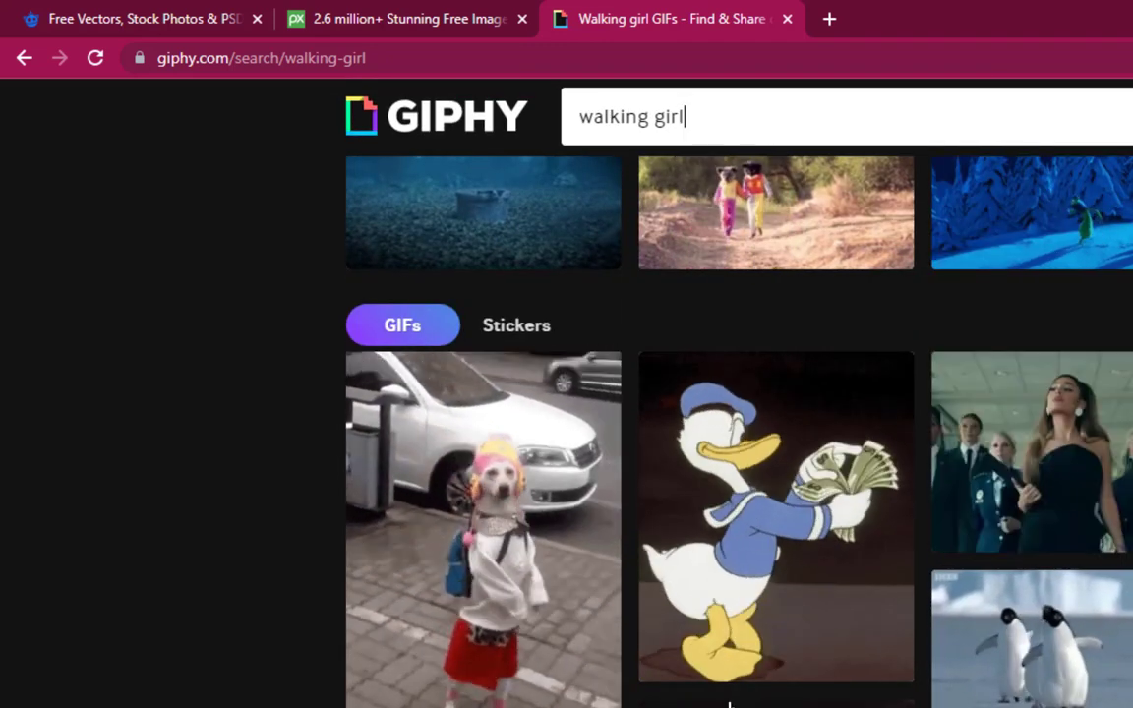
scroll(836, 668, "down", 2)
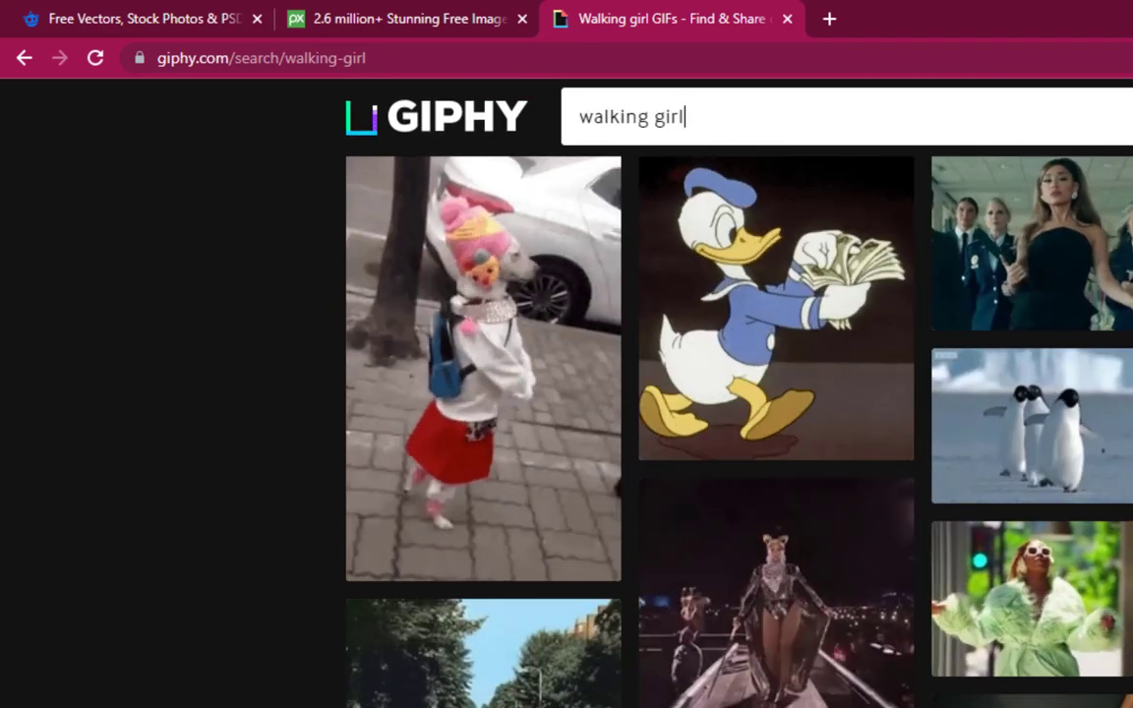
scroll(737, 433, "down", 6)
scroll(705, 539, "down", 1)
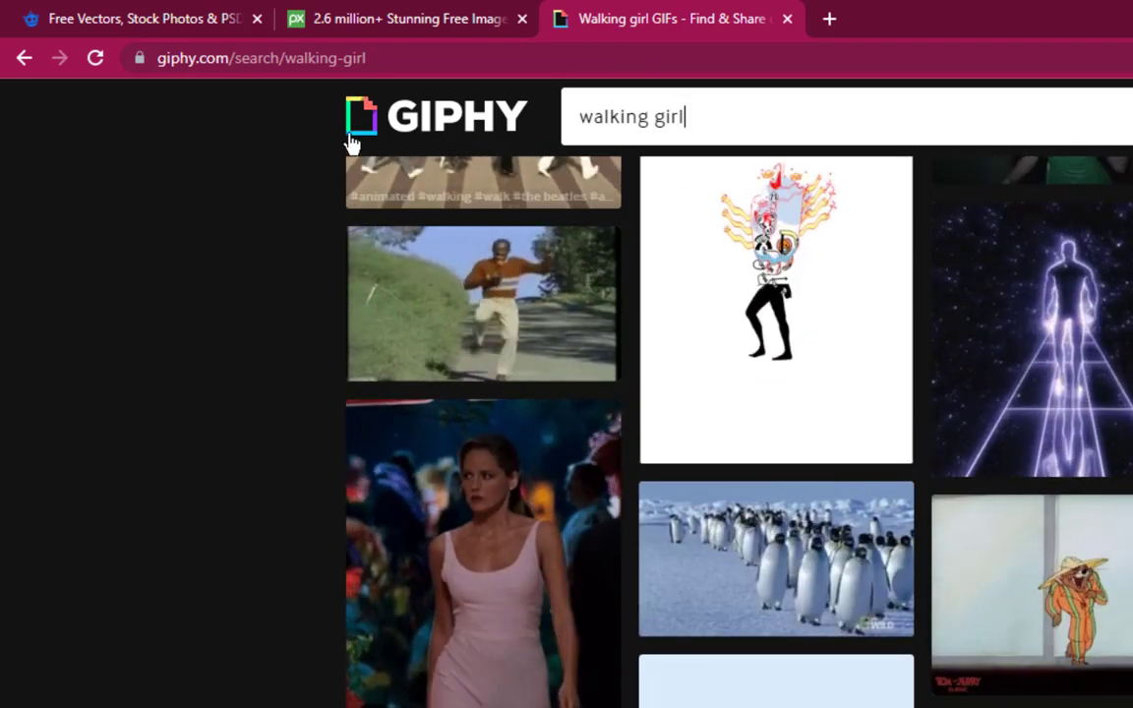
Revisit the open Pixabay and Freepik pages, then switch back to PowerPoint
left_click(359, 33)
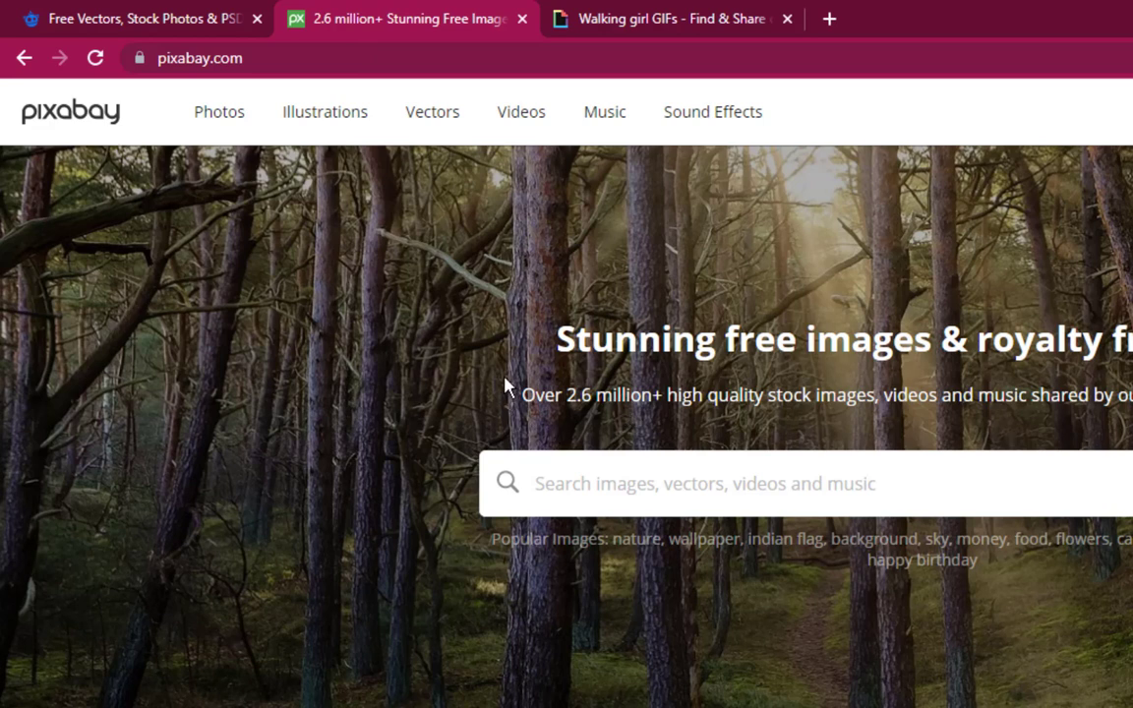
left_click(177, 25)
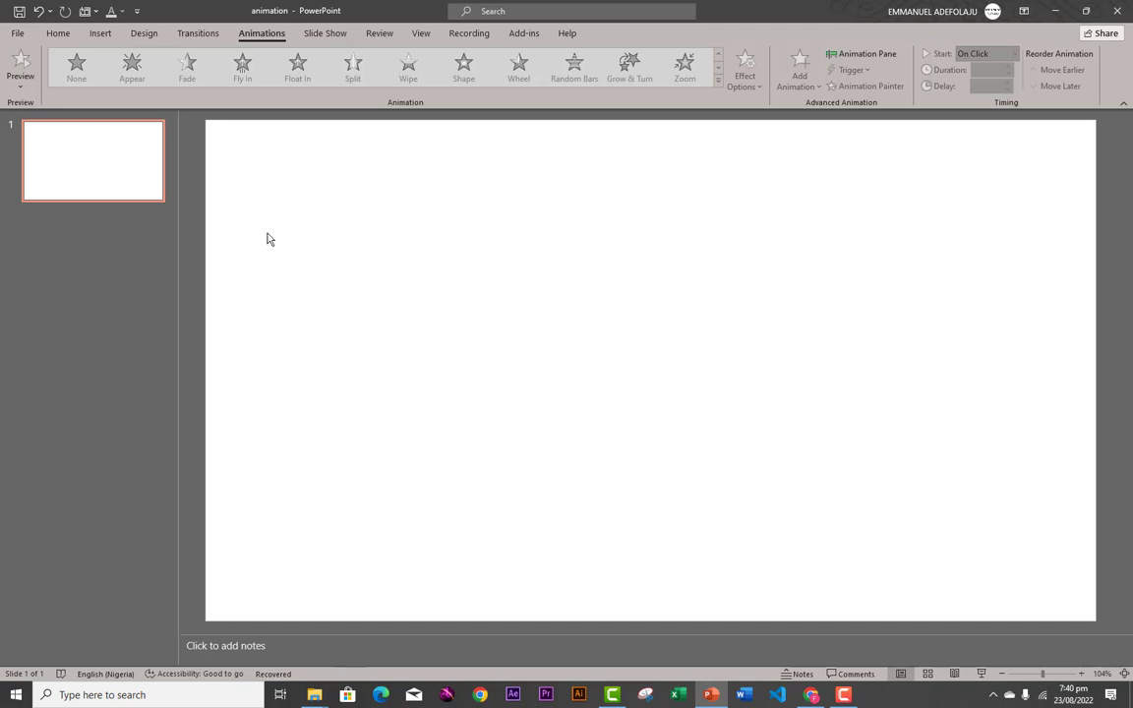
left_click(1055, 20)
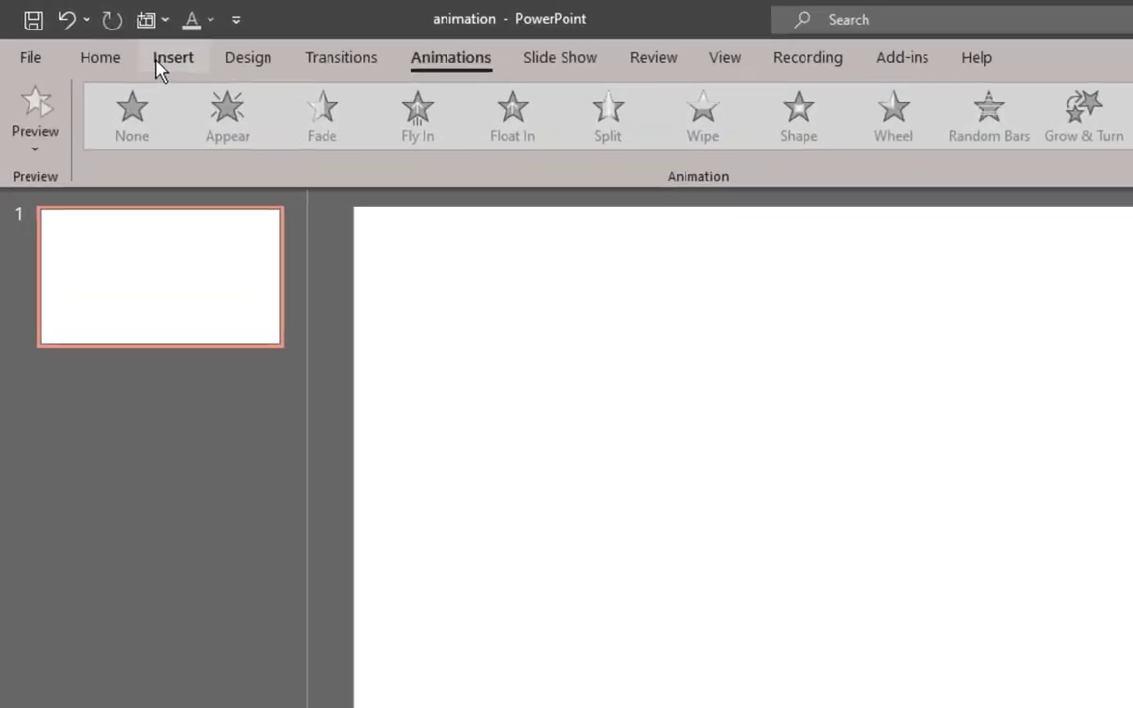
Search the online pictures for "running lion" to insert on the slide
left_click(159, 61)
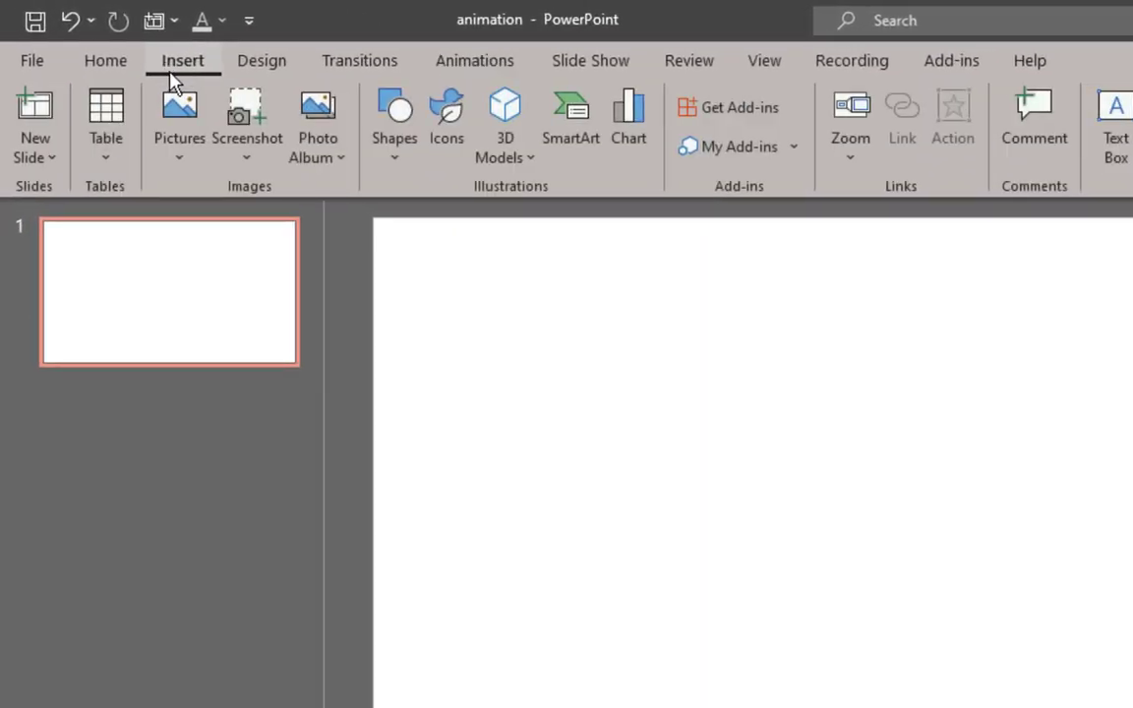
left_click(185, 169)
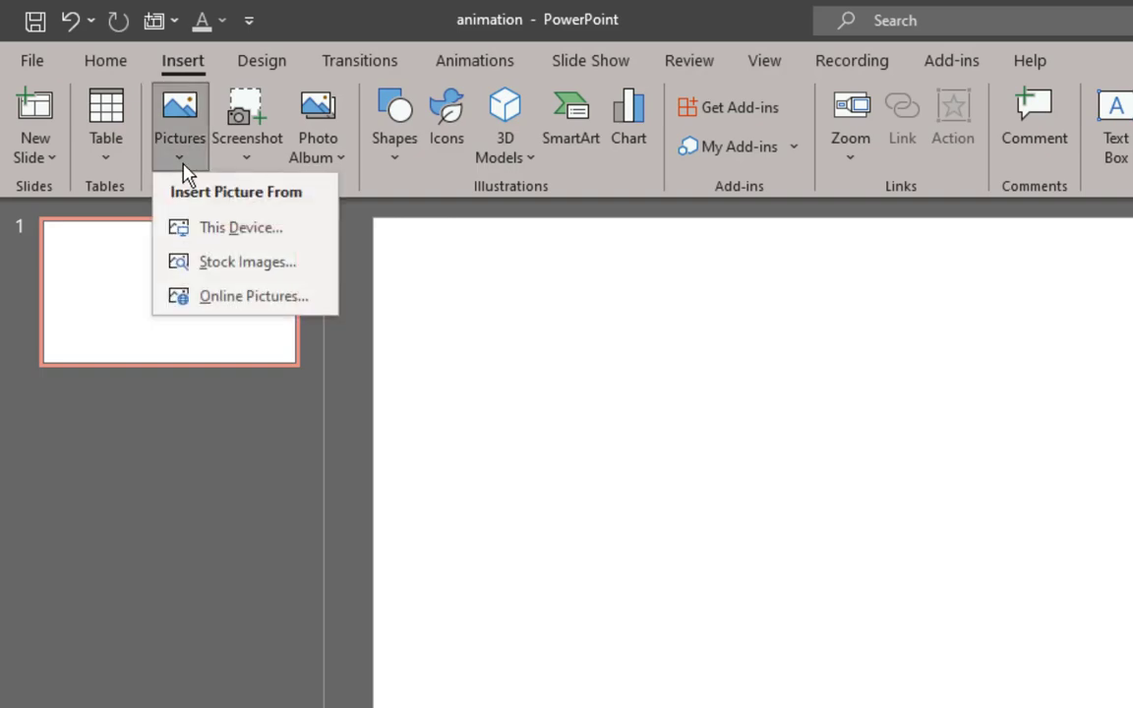
left_click(238, 300)
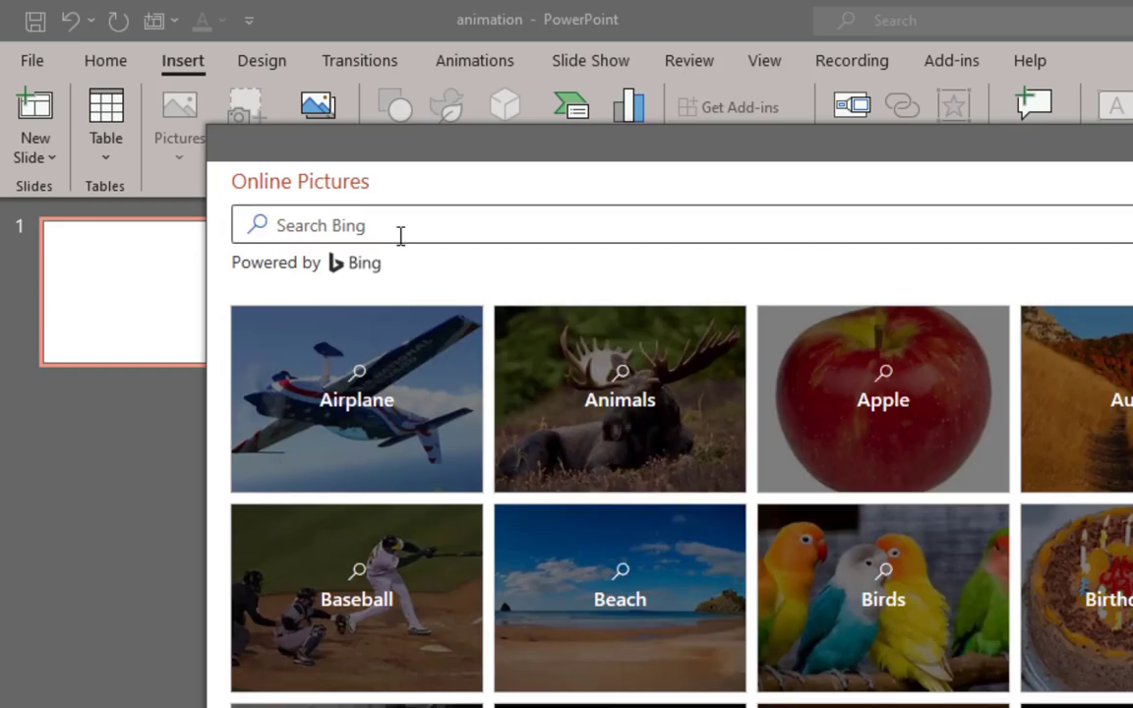
left_click(430, 226)
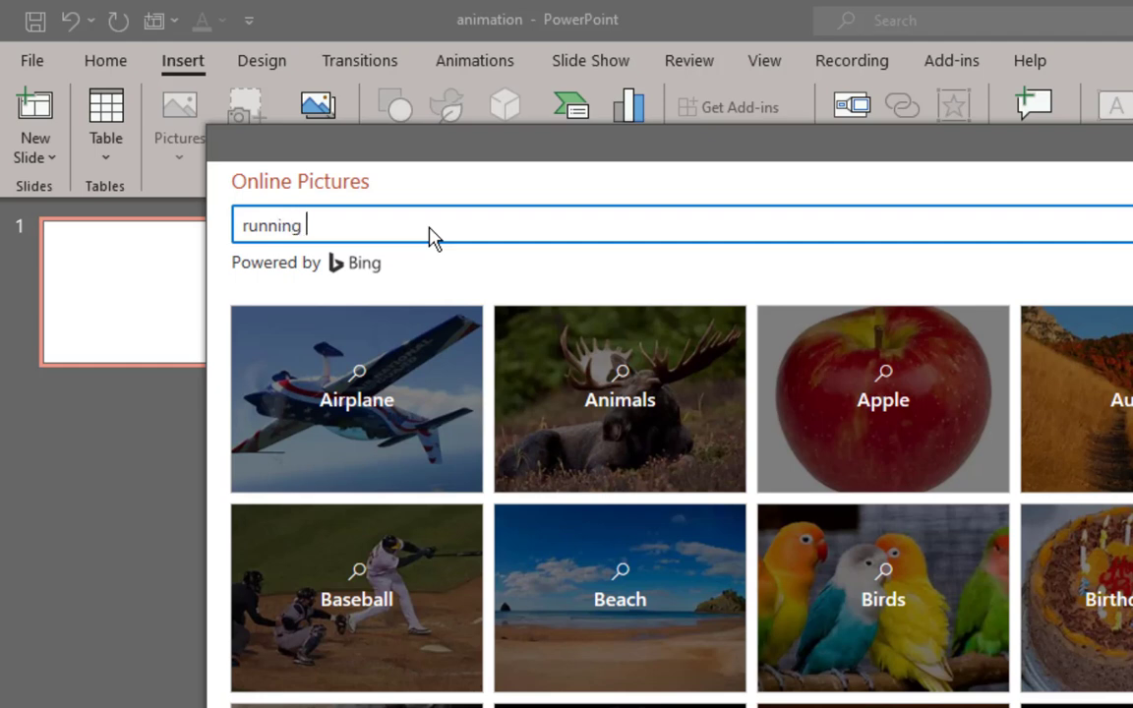
key("Return")
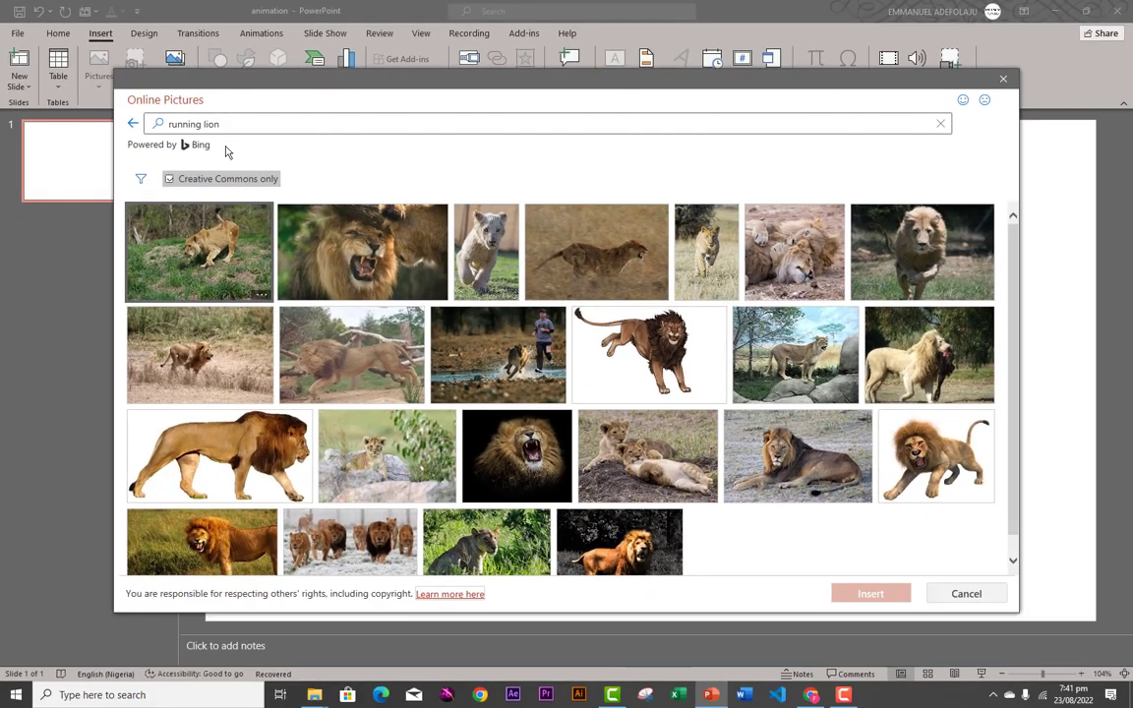
Refine the online picture search to "running lion gif", then close the search without inserting anything
left_click(249, 137)
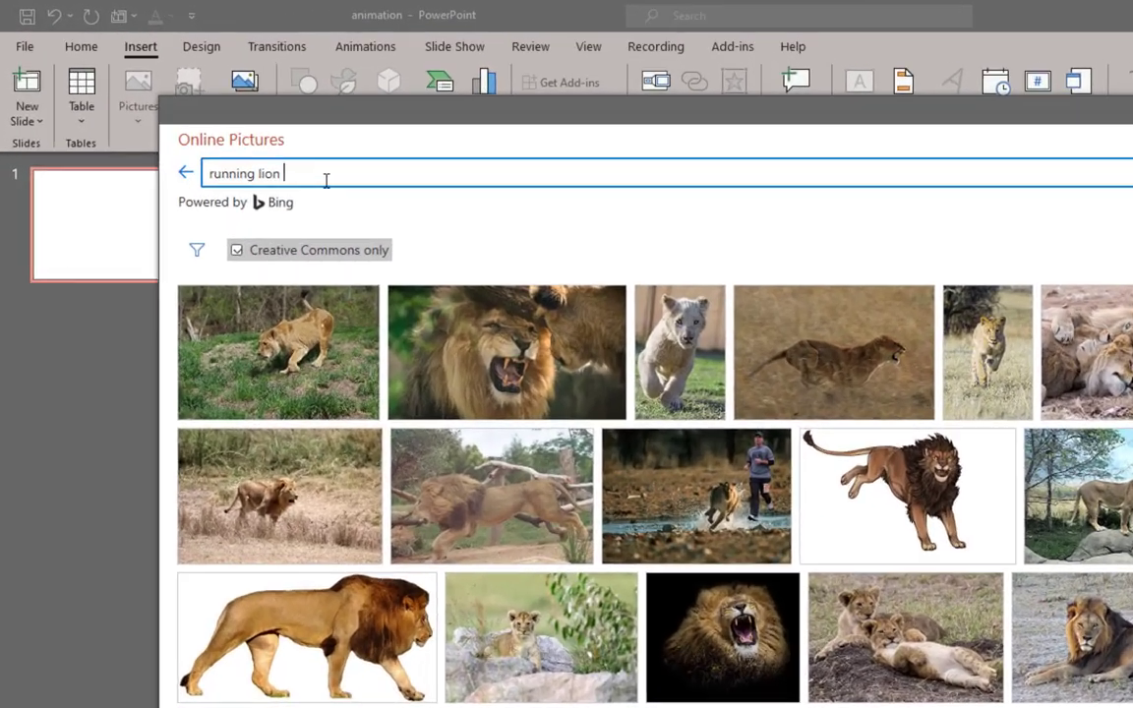
type("gif")
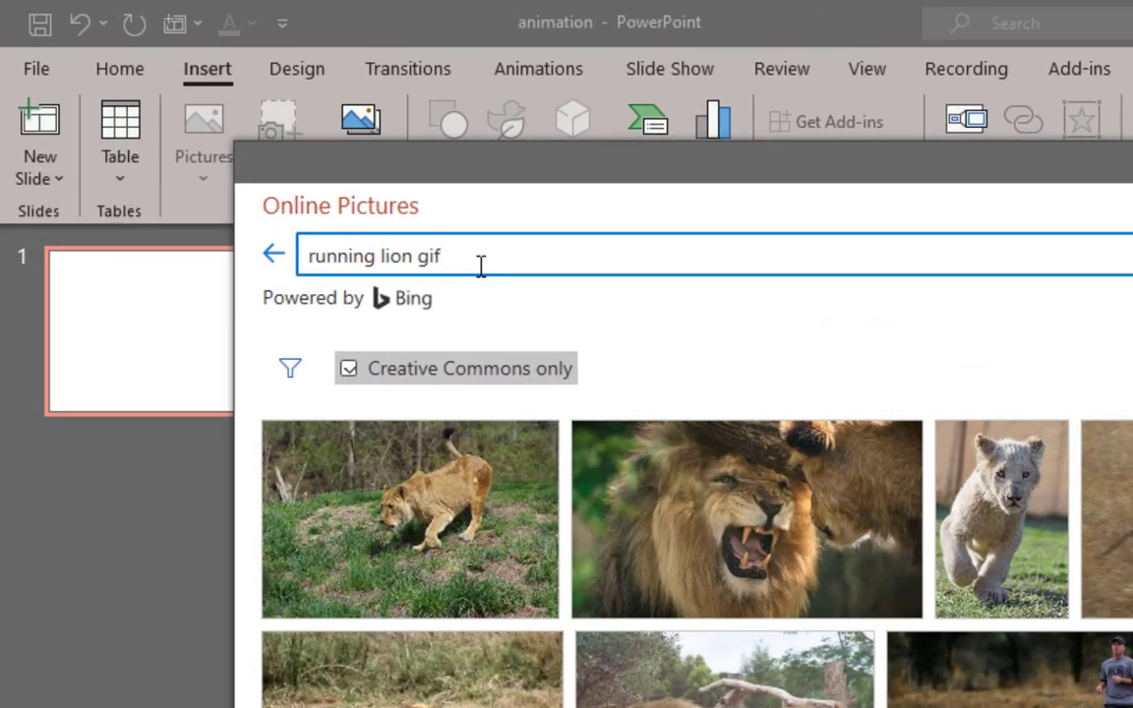
key("Return")
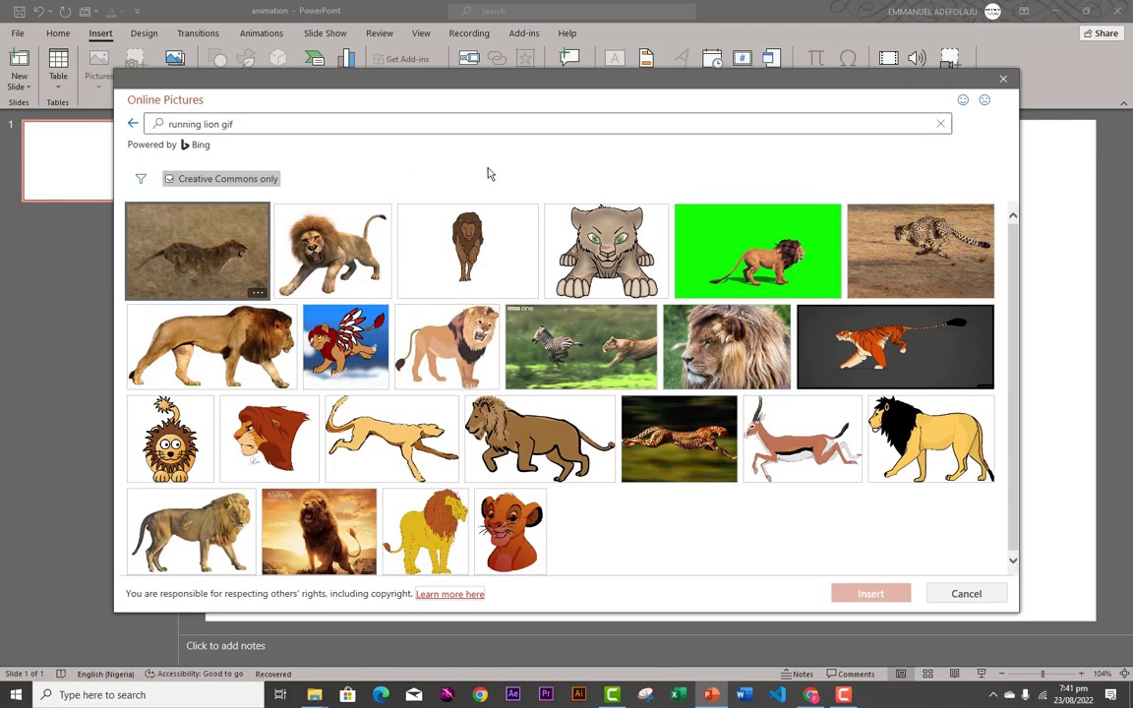
left_click(1003, 79)
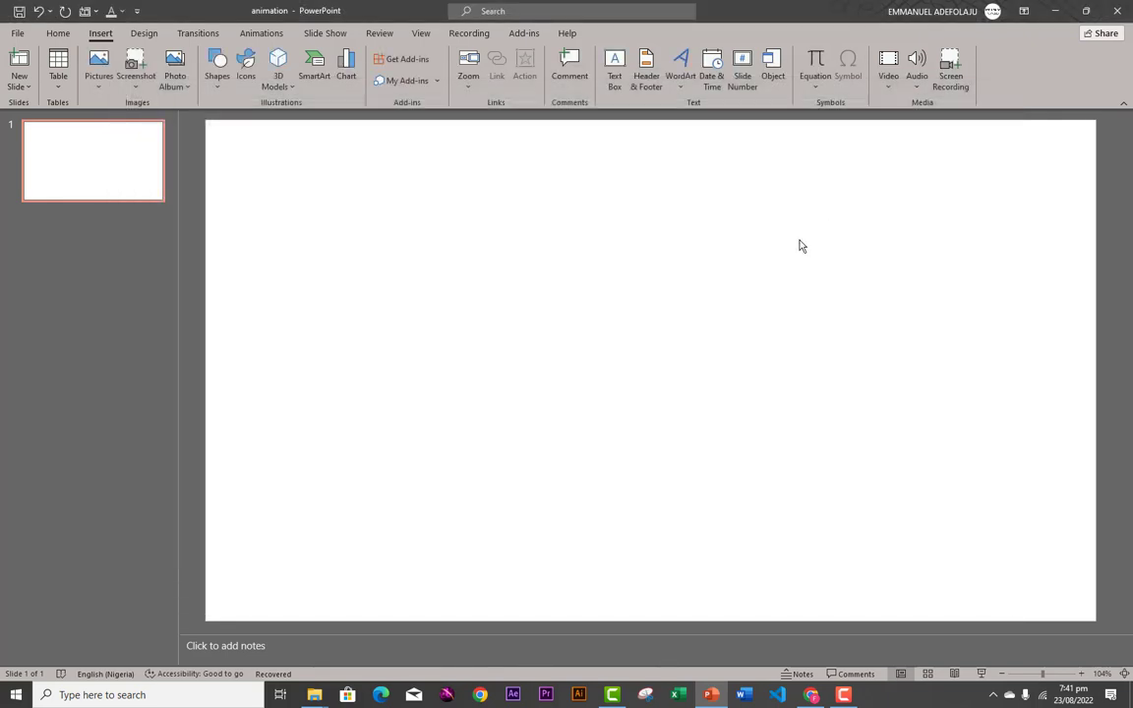
left_click(1042, 694)
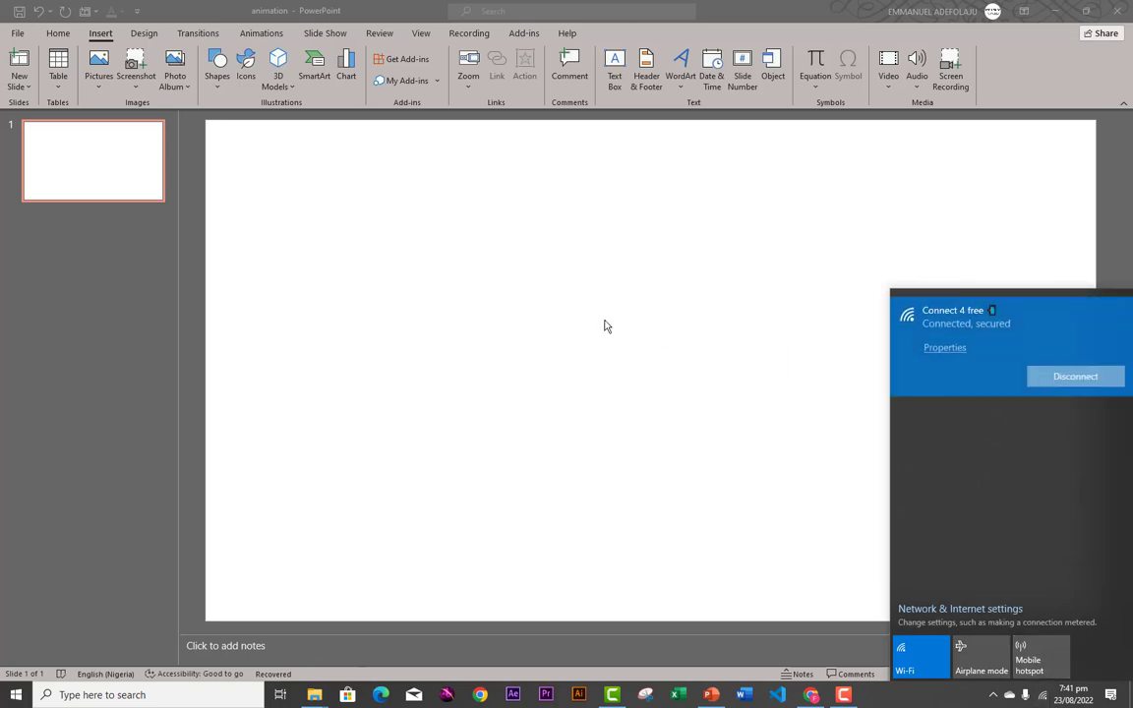
left_click(465, 296)
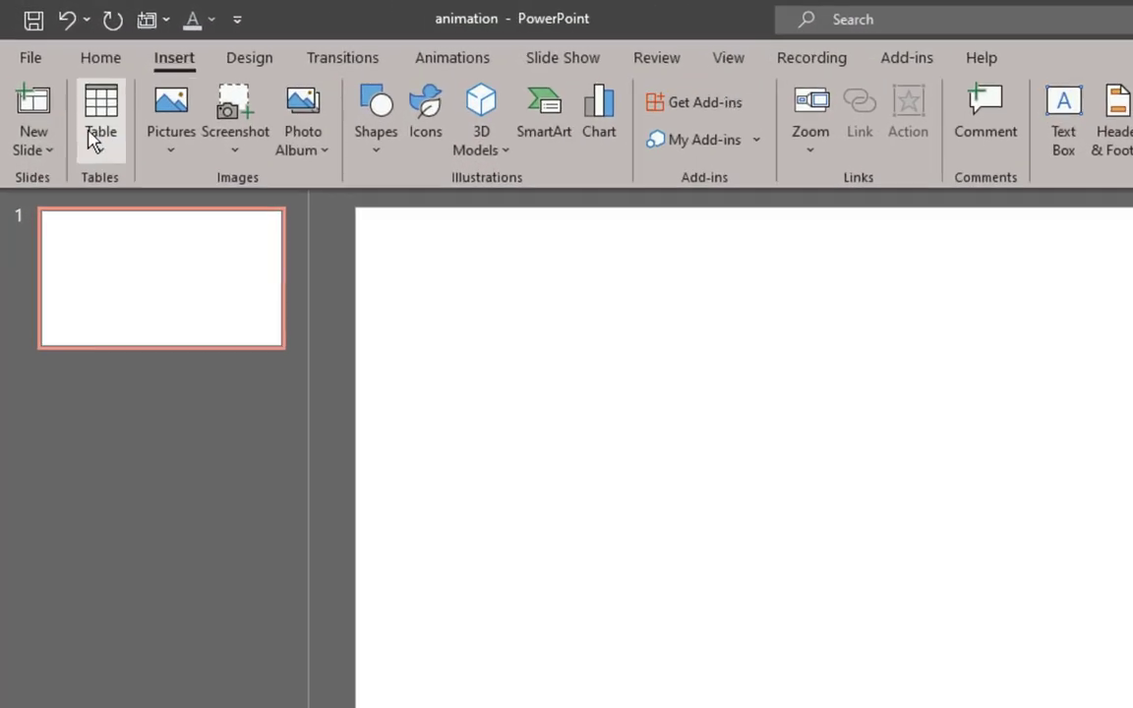
Insert the waterfall picture 65y from the device's SECTION 5 images folder inside POWERPOINT MASTER CLASS FOR BEGINNERS on the Desktop
left_click(171, 146)
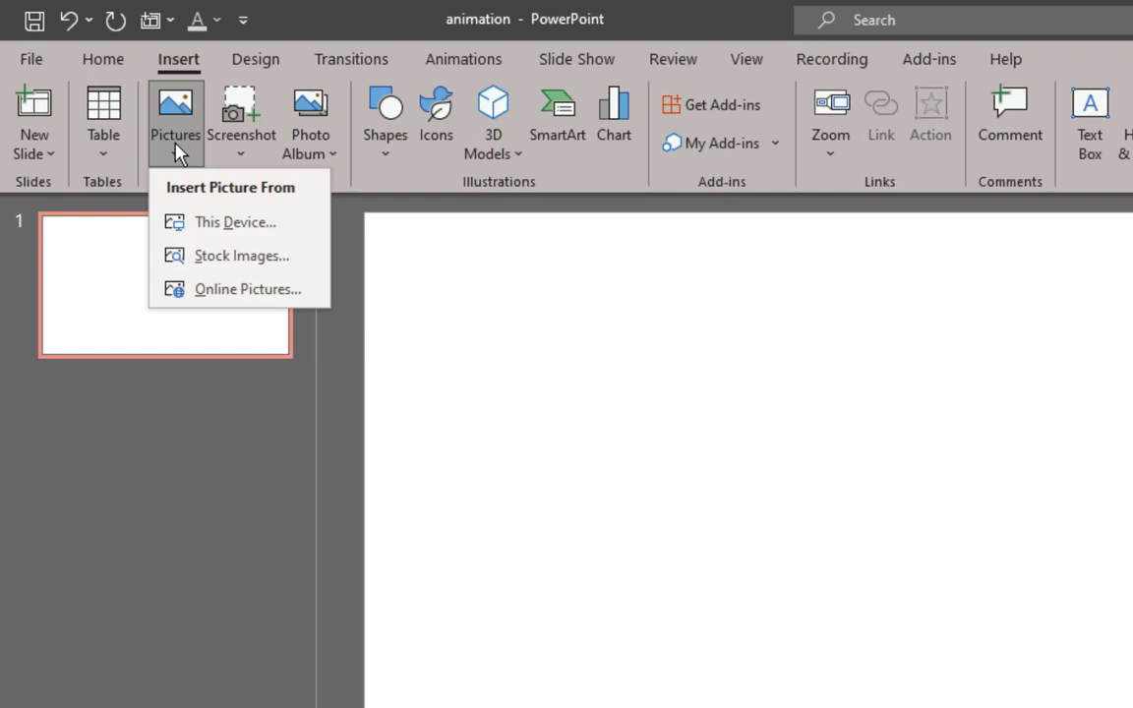
left_click(226, 232)
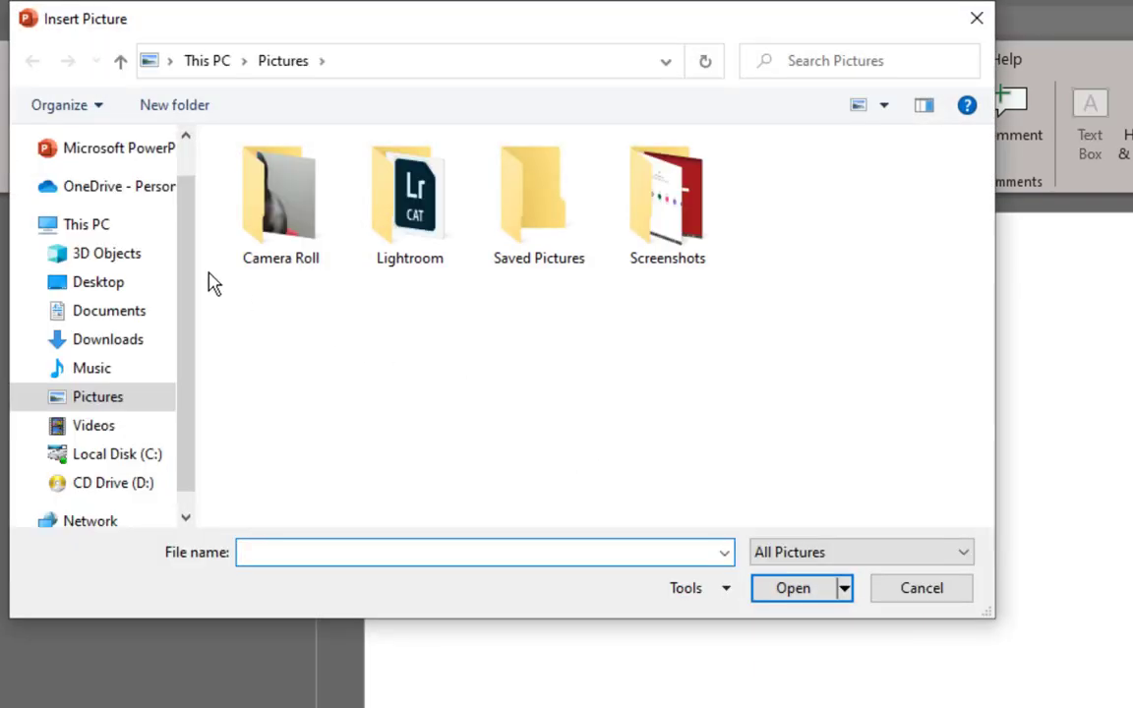
left_click(101, 285)
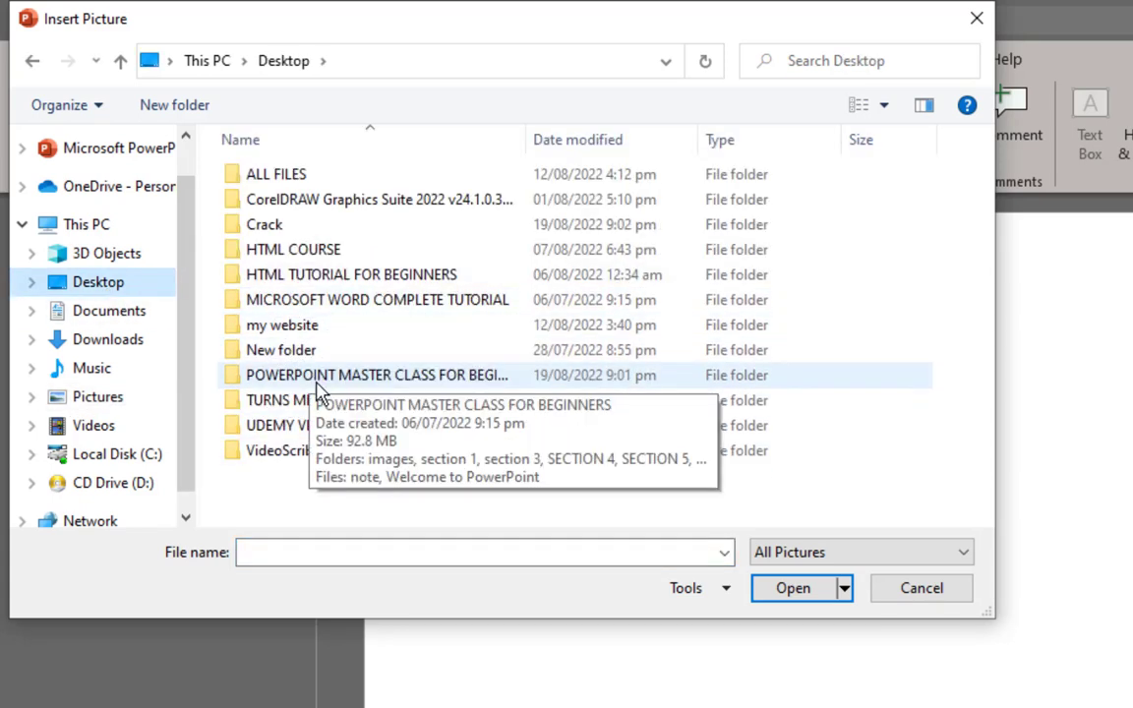
double_click(299, 382)
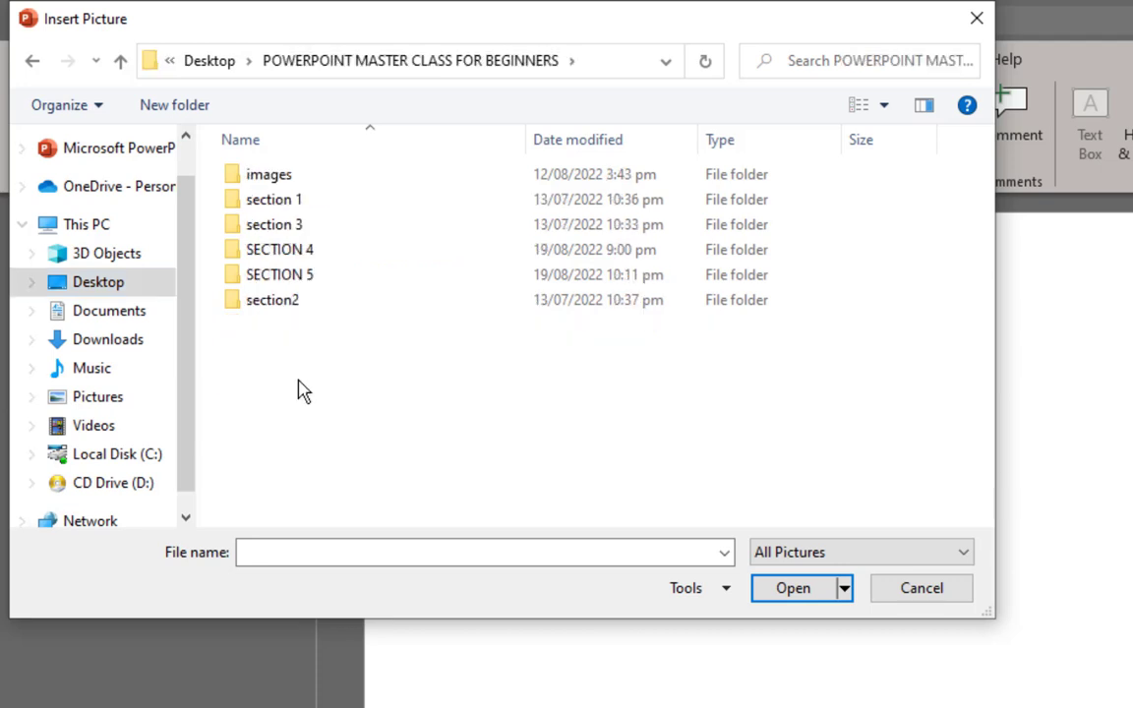
double_click(277, 276)
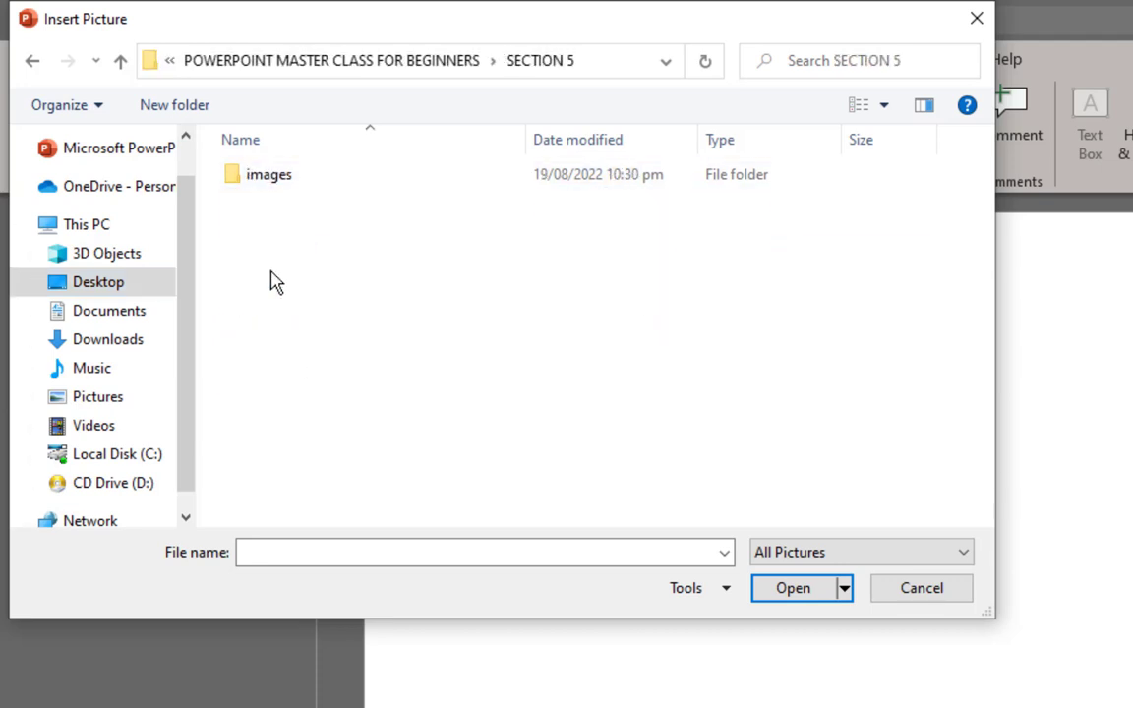
double_click(280, 181)
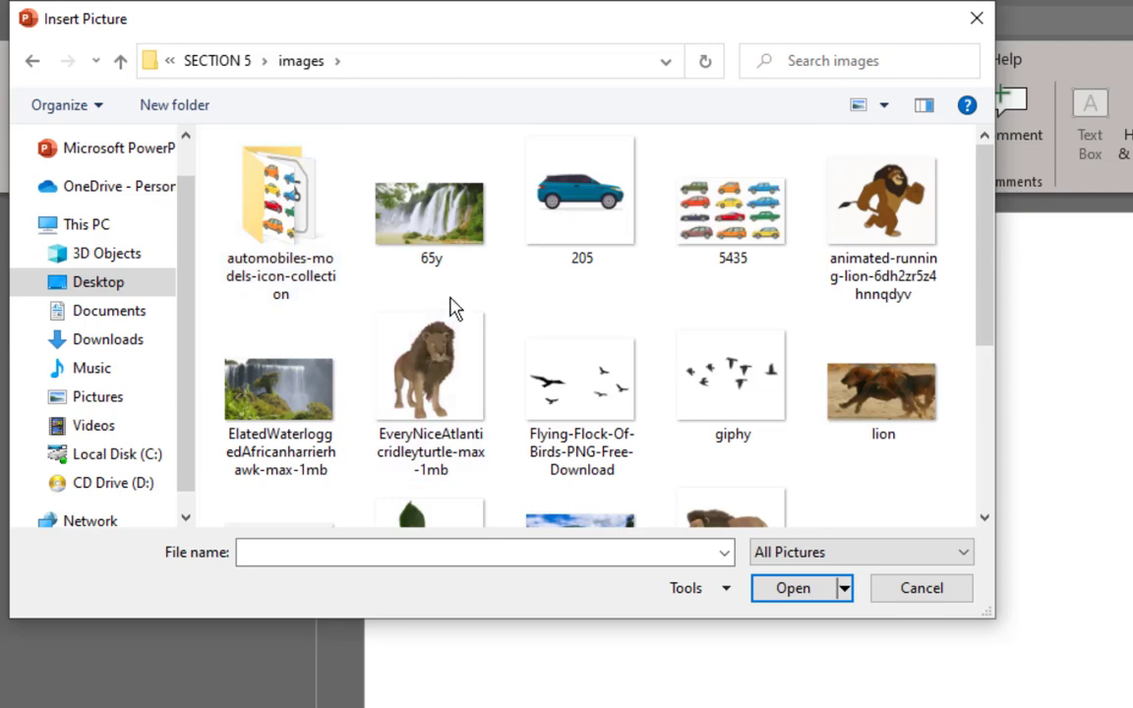
left_click(440, 236)
left_click(787, 590)
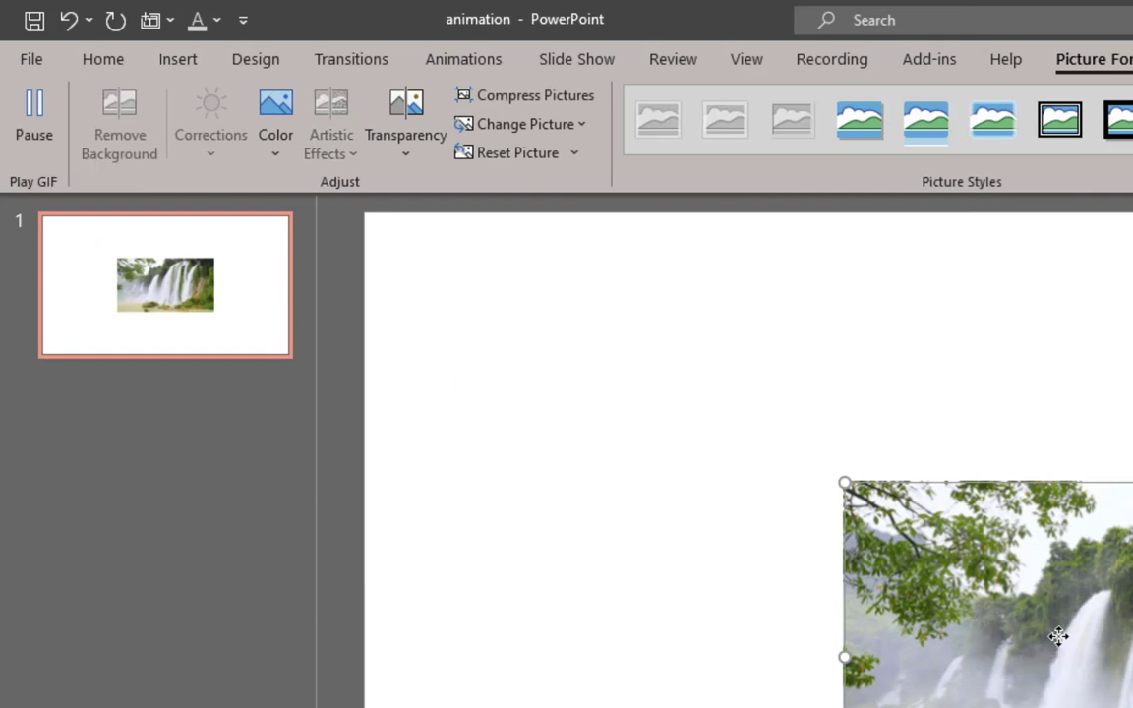
Move the waterfall picture to the slide's upper-left corner and enlarge it to cover the whole slide
left_click_drag(1058, 636, 699, 580)
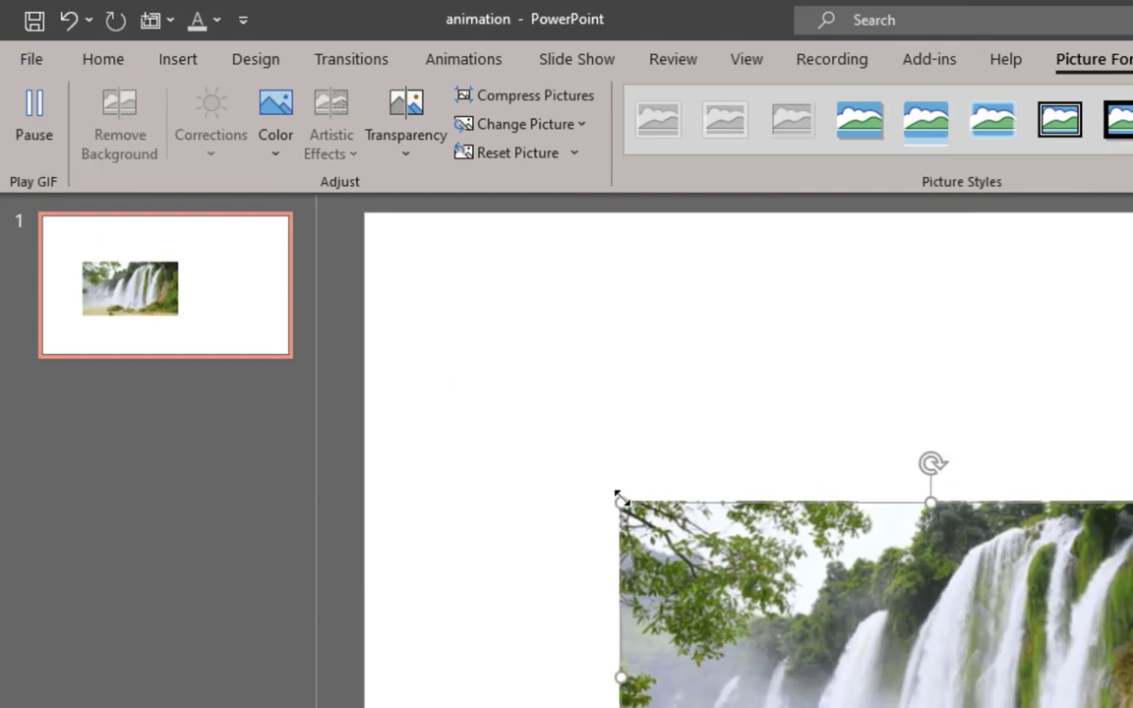
left_click_drag(619, 496, 516, 372)
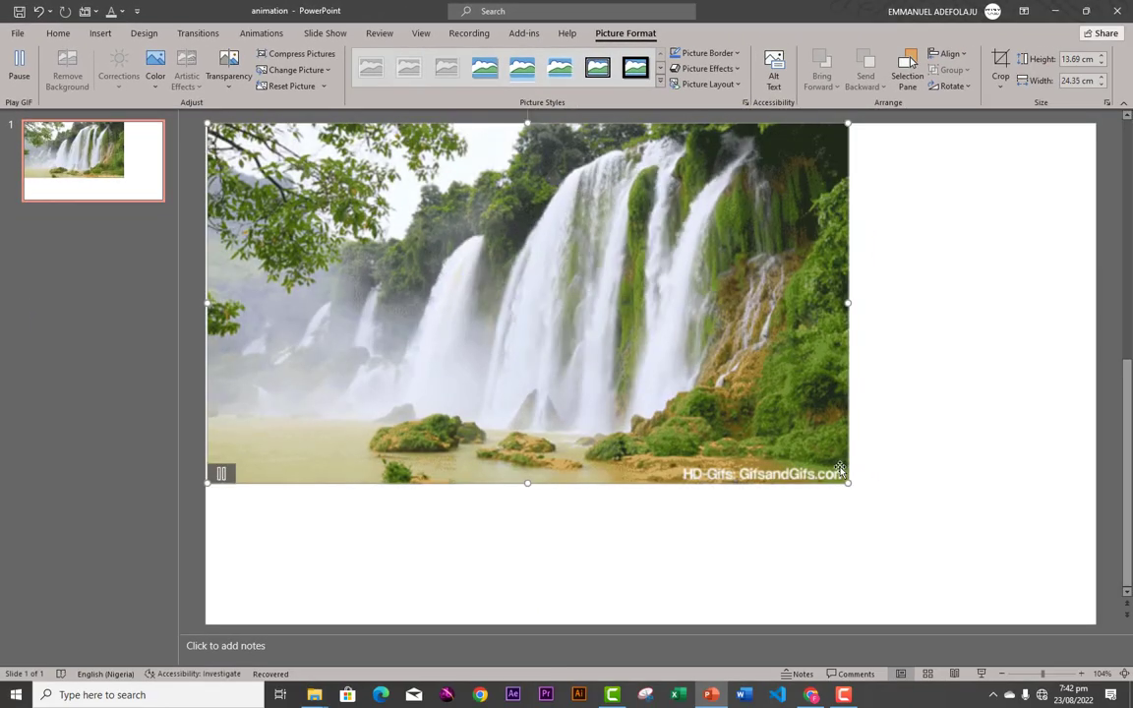
left_click_drag(846, 482, 1098, 620)
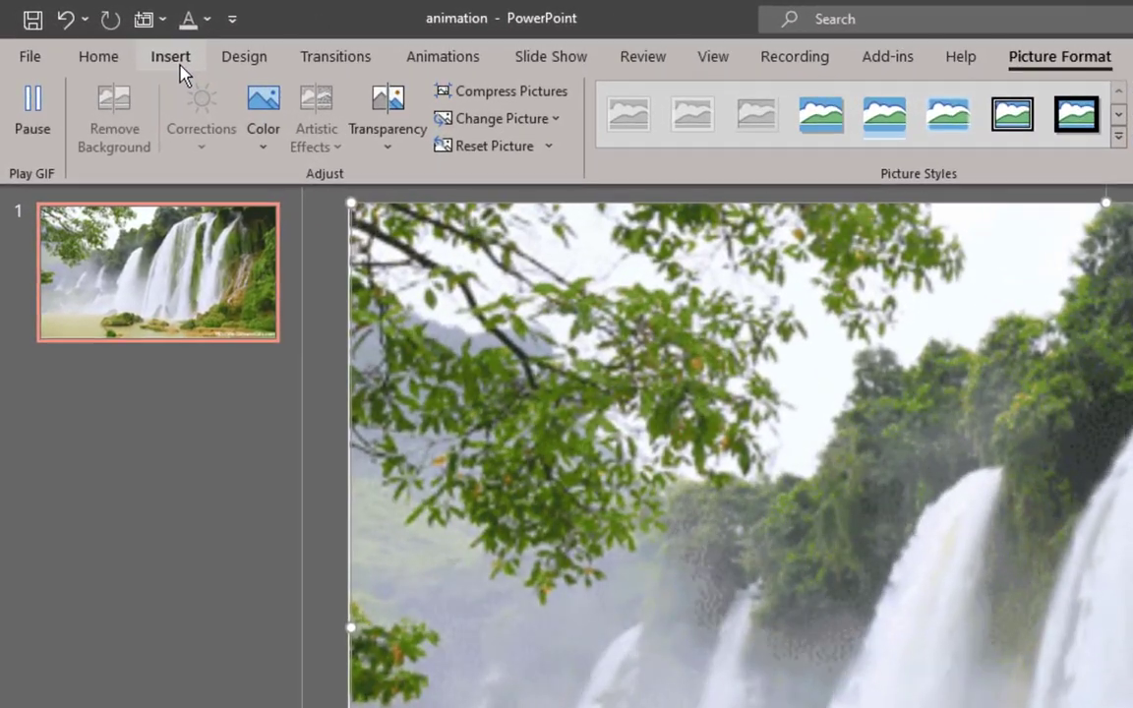
Insert the Flying-Flock-Of-Birds-PNG-Free-Download and lovepik-green-leaves pictures together from the SECTION 5 images folder
left_click(177, 61)
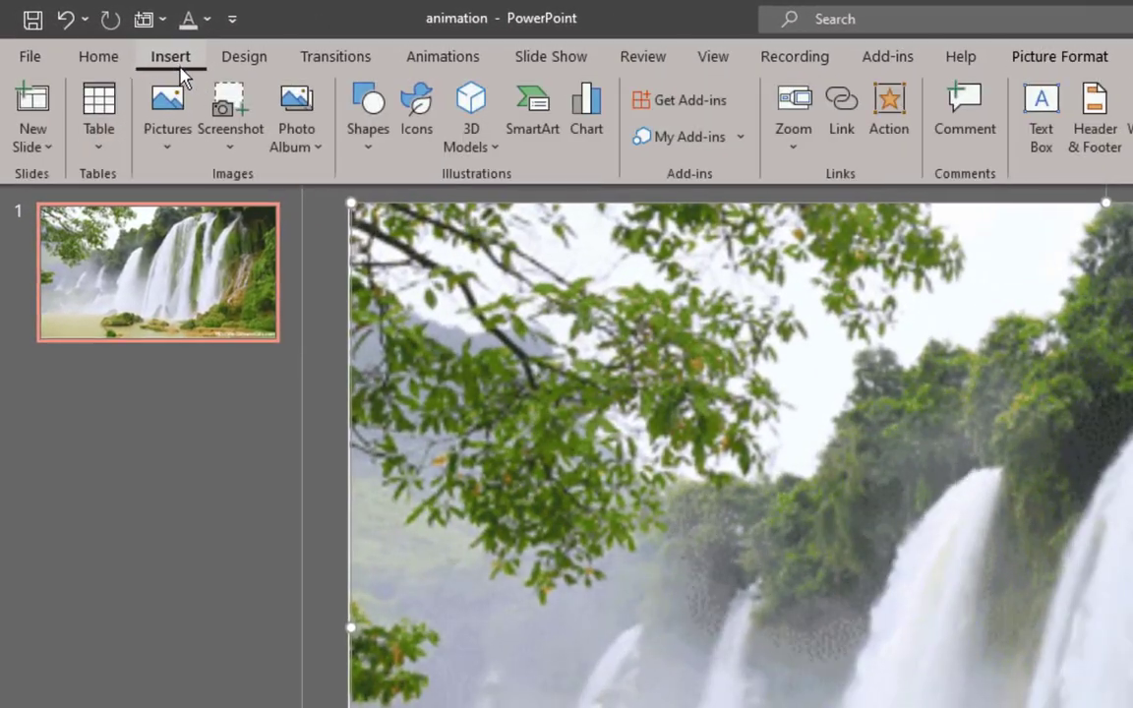
left_click(169, 155)
left_click(220, 213)
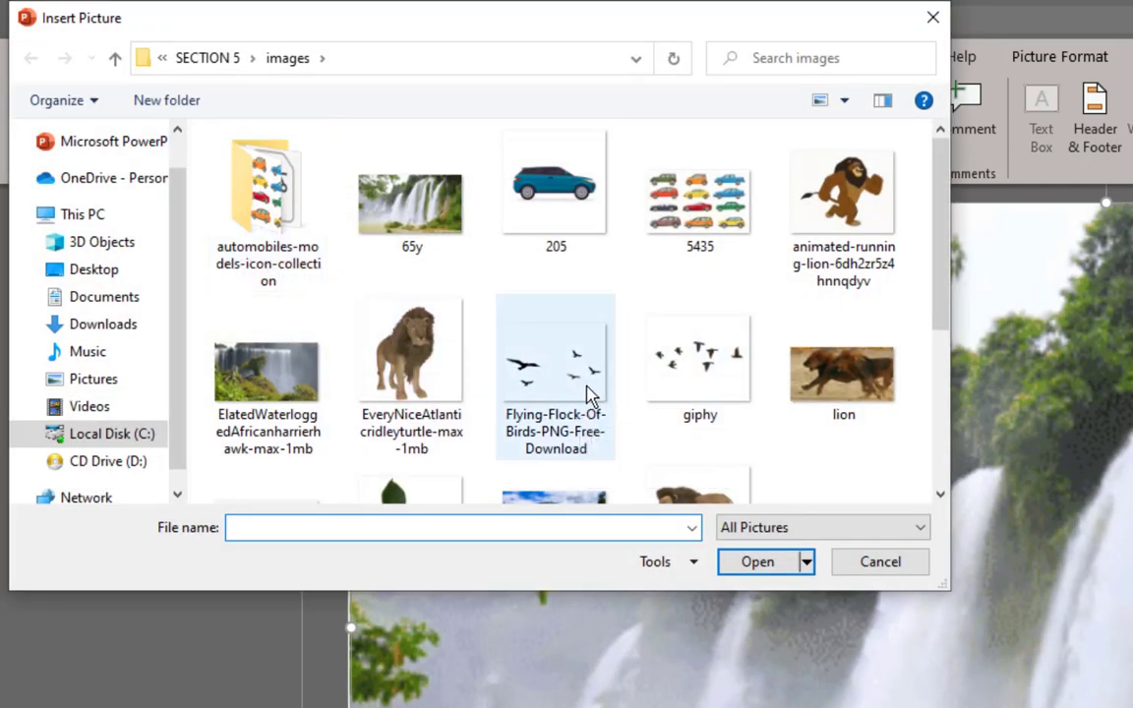
left_click(579, 397)
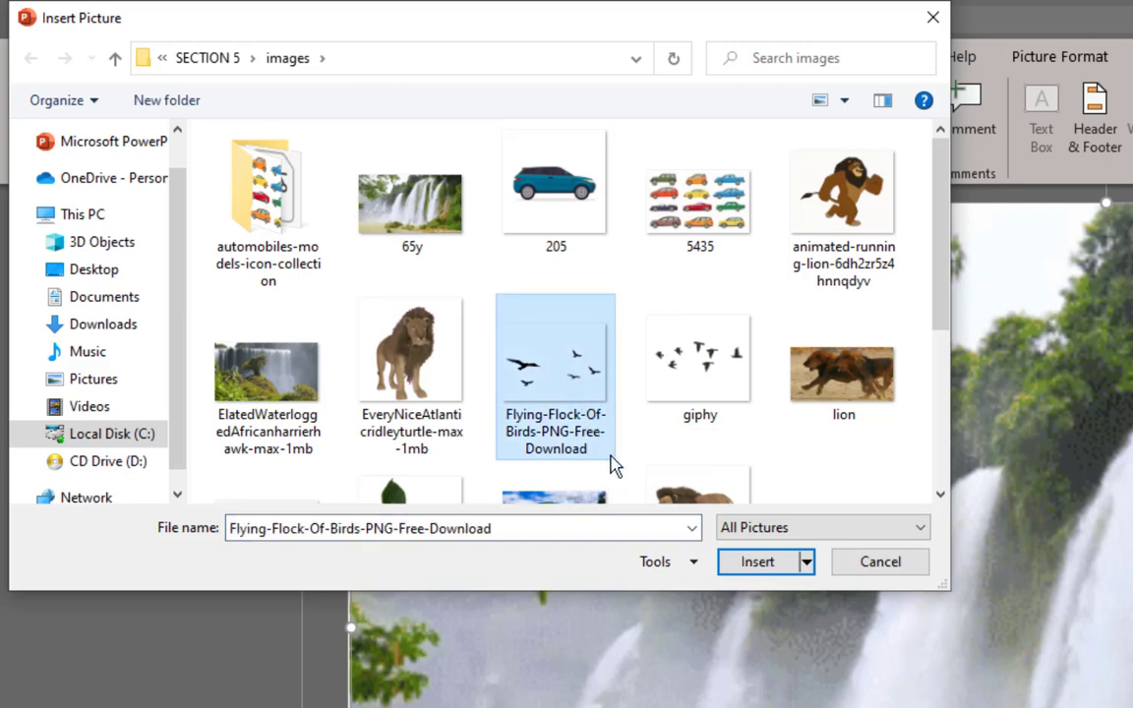
left_click_drag(941, 307, 922, 391)
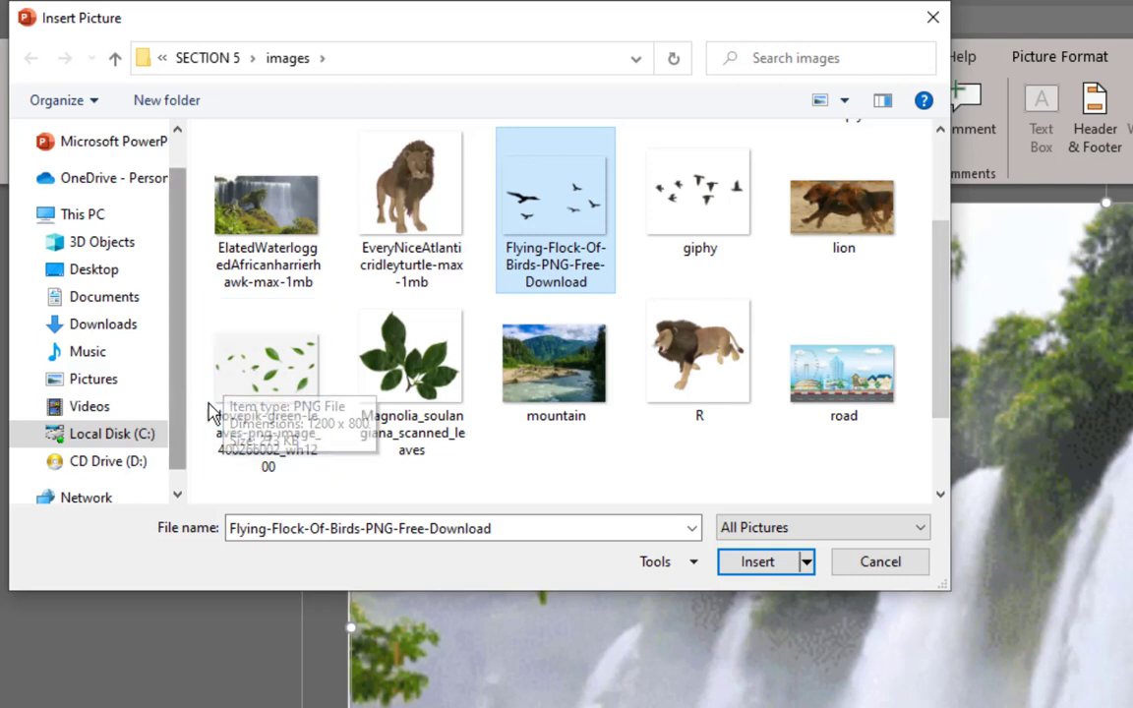
left_click(263, 395, "ctrl")
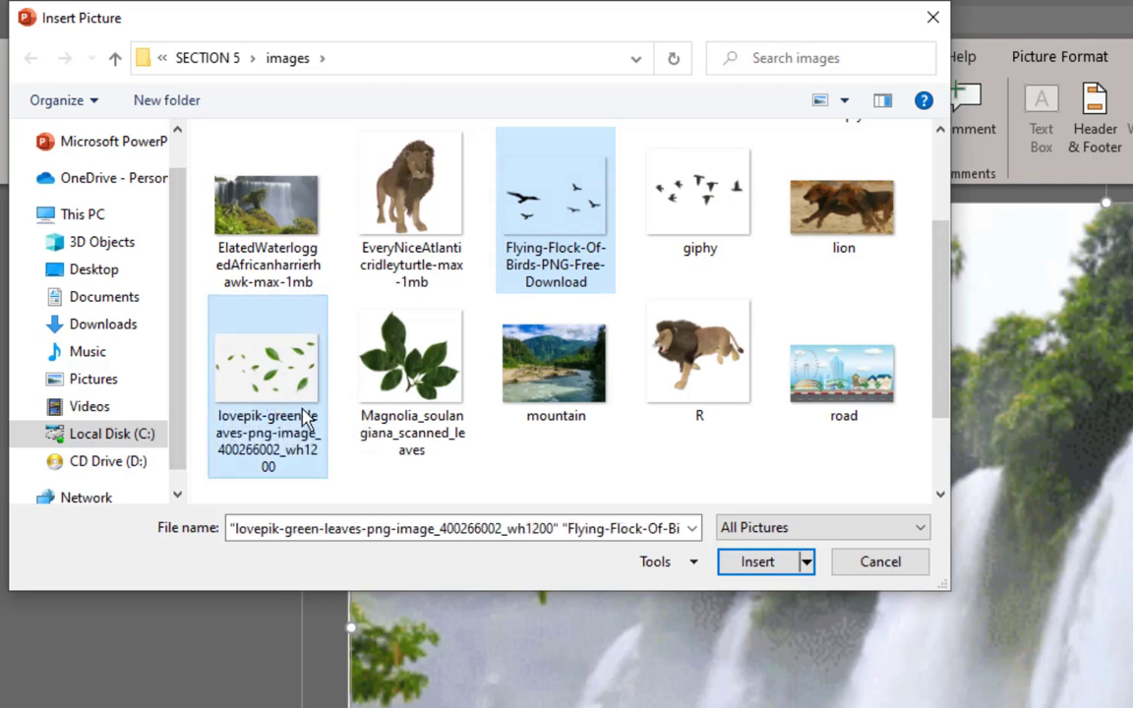
left_click(736, 567)
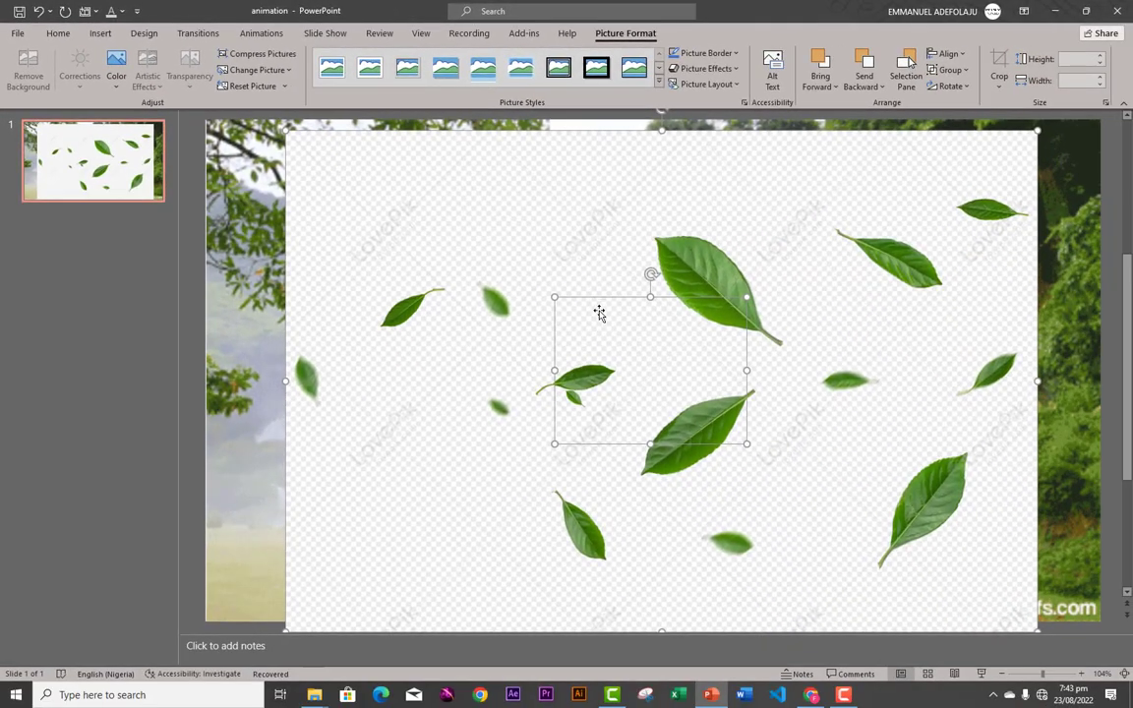
Delete the inserted green leaves and flying birds pictures, leaving the waterfall background selected
left_click_drag(590, 306, 544, 310)
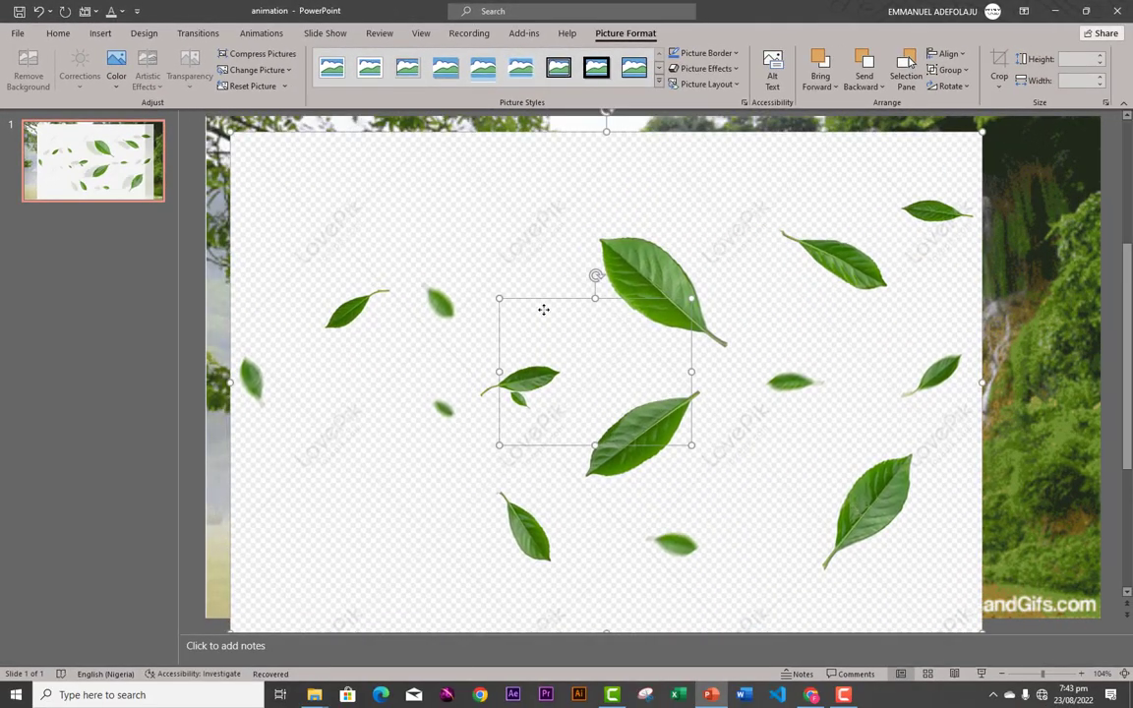
key("Delete")
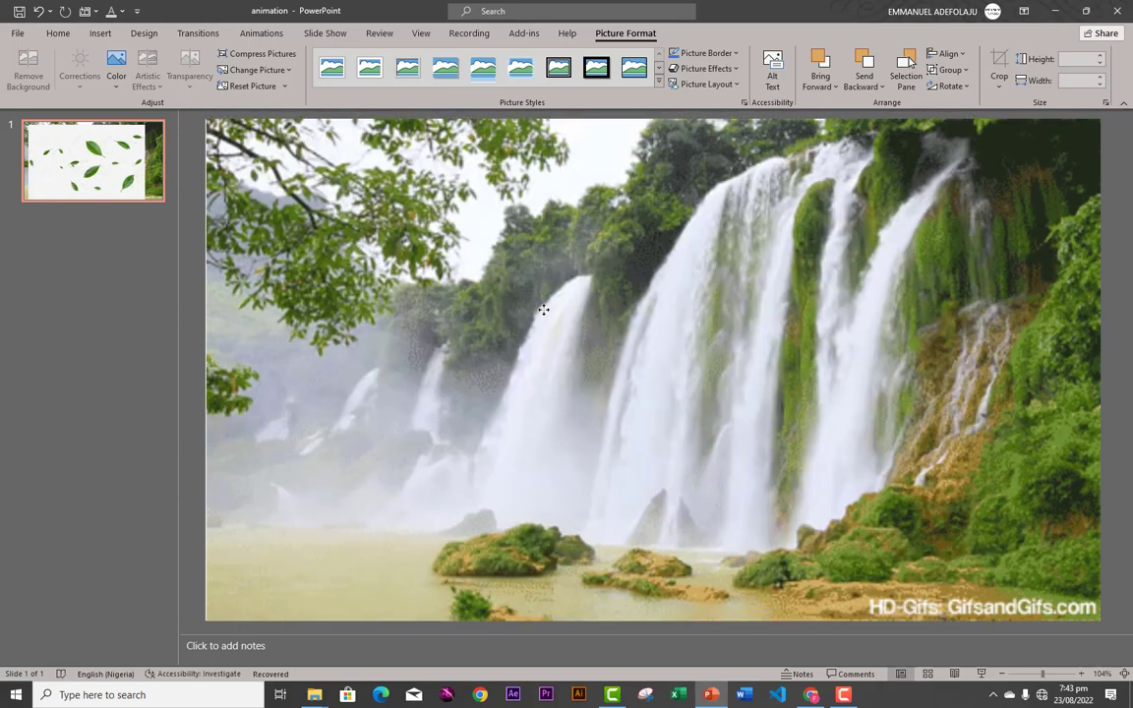
left_click(519, 383)
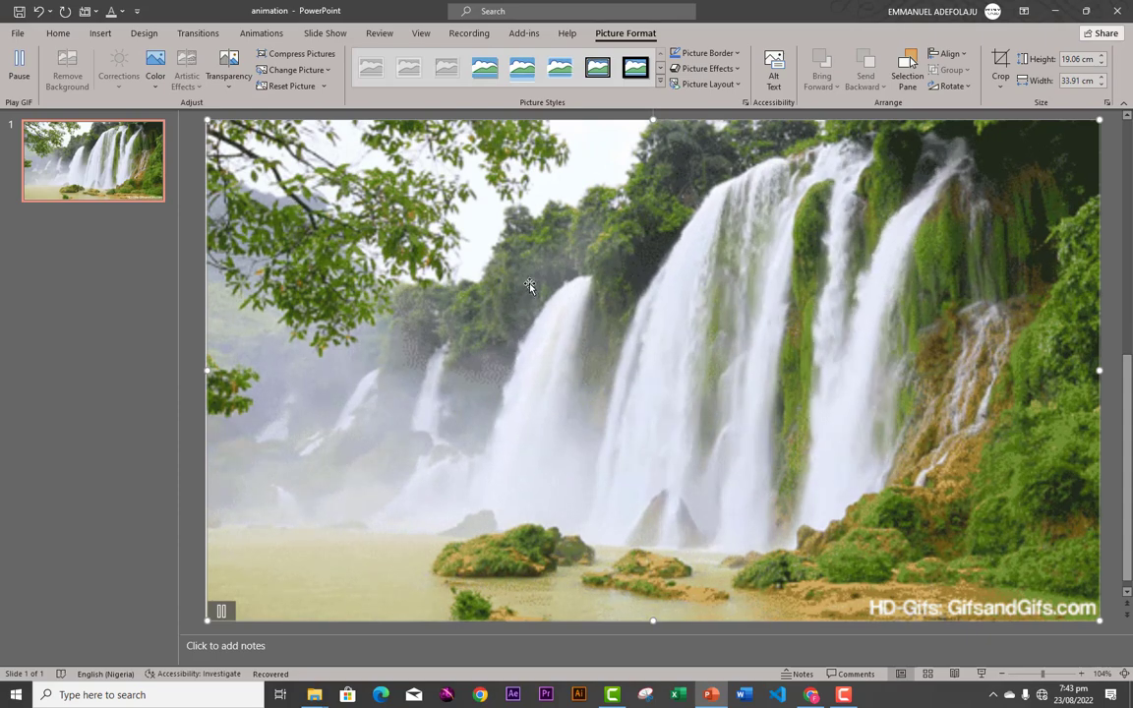
left_click_drag(428, 196, 473, 240)
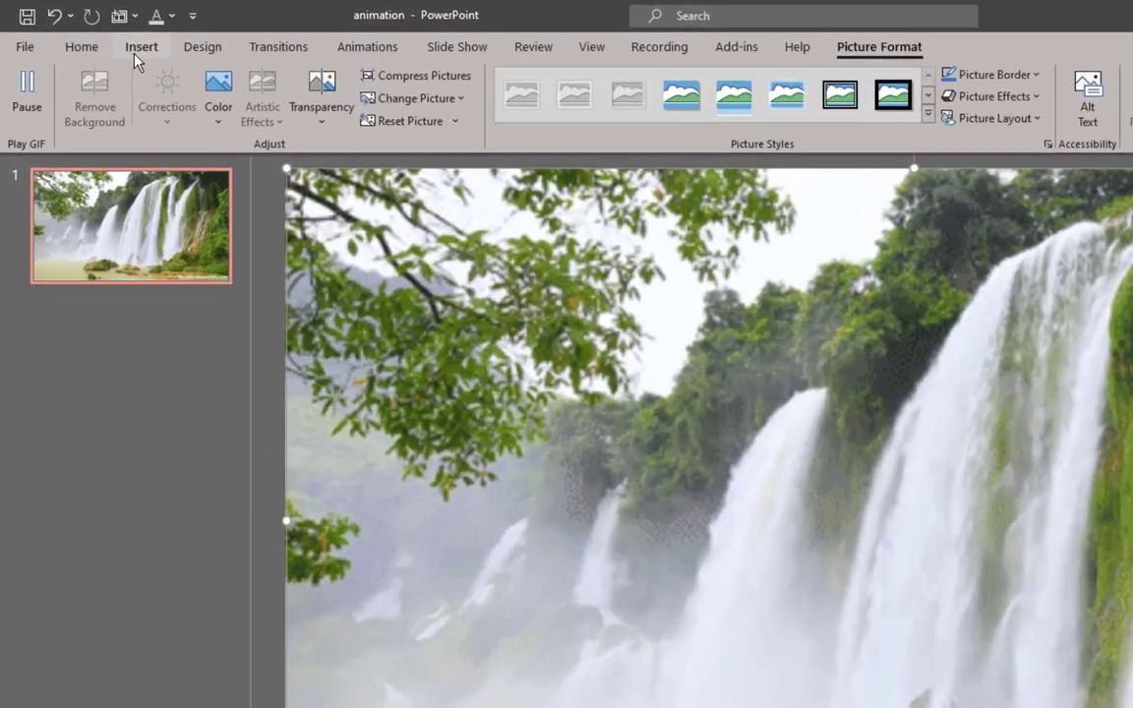
Insert only the Flying-Flock-Of-Birds-PNG-Free-Download picture from the device over the waterfall background
left_click(103, 32)
left_click(154, 125)
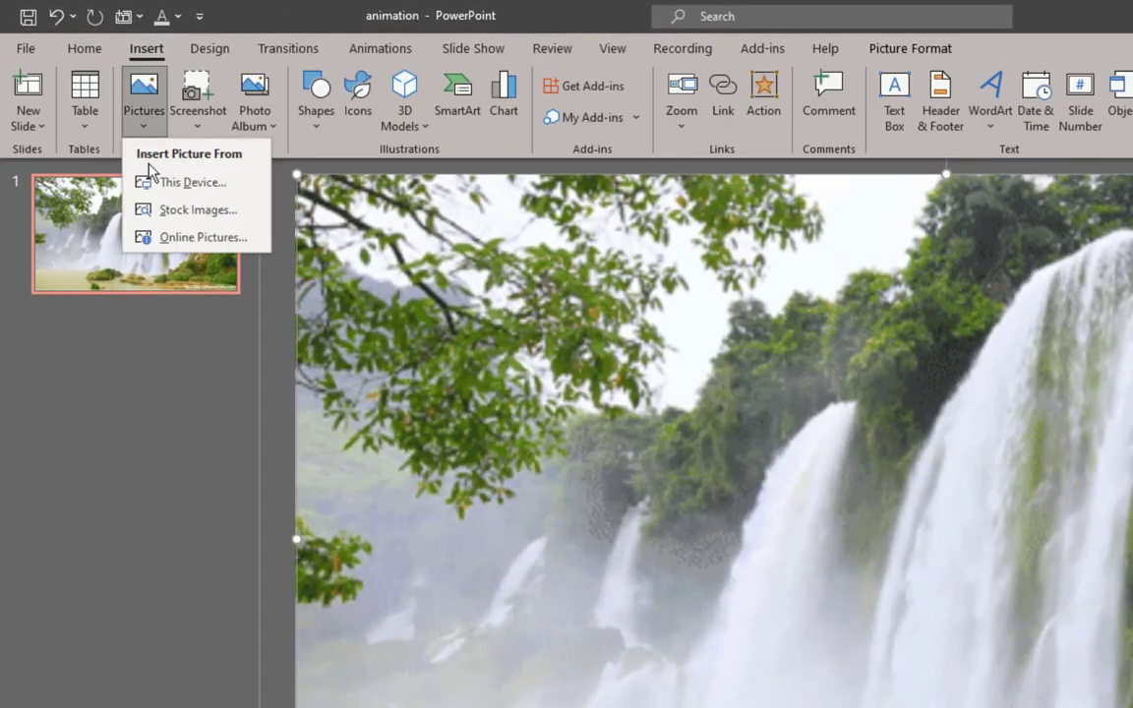
left_click(172, 180)
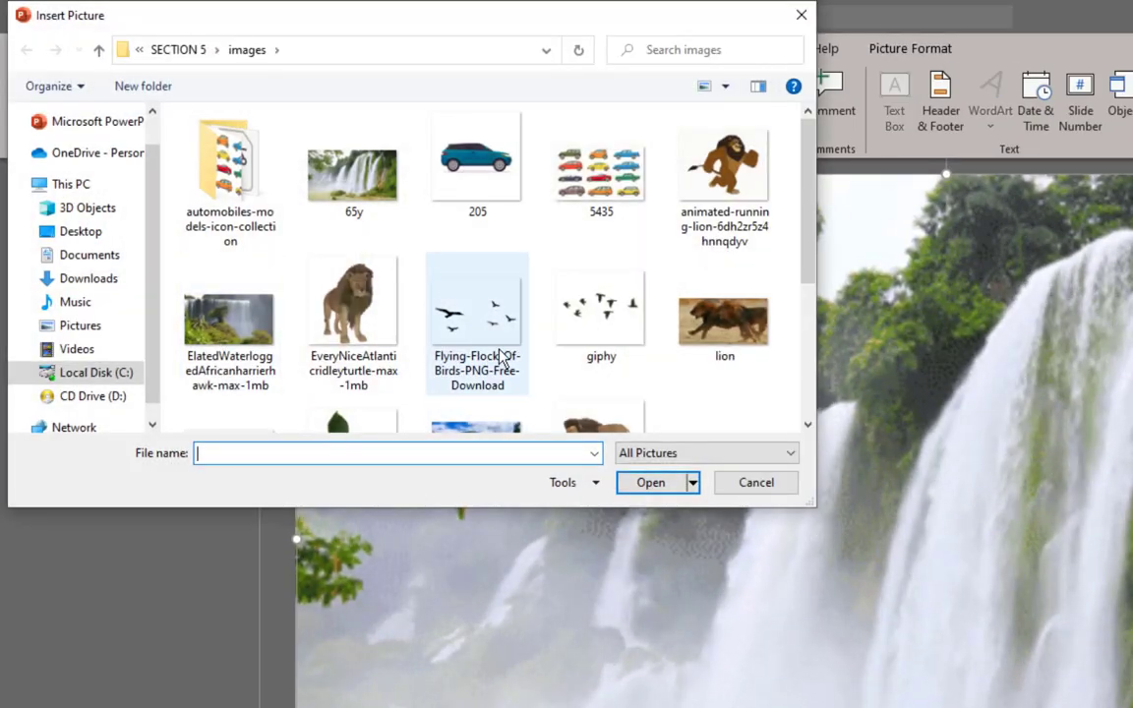
left_click(484, 332)
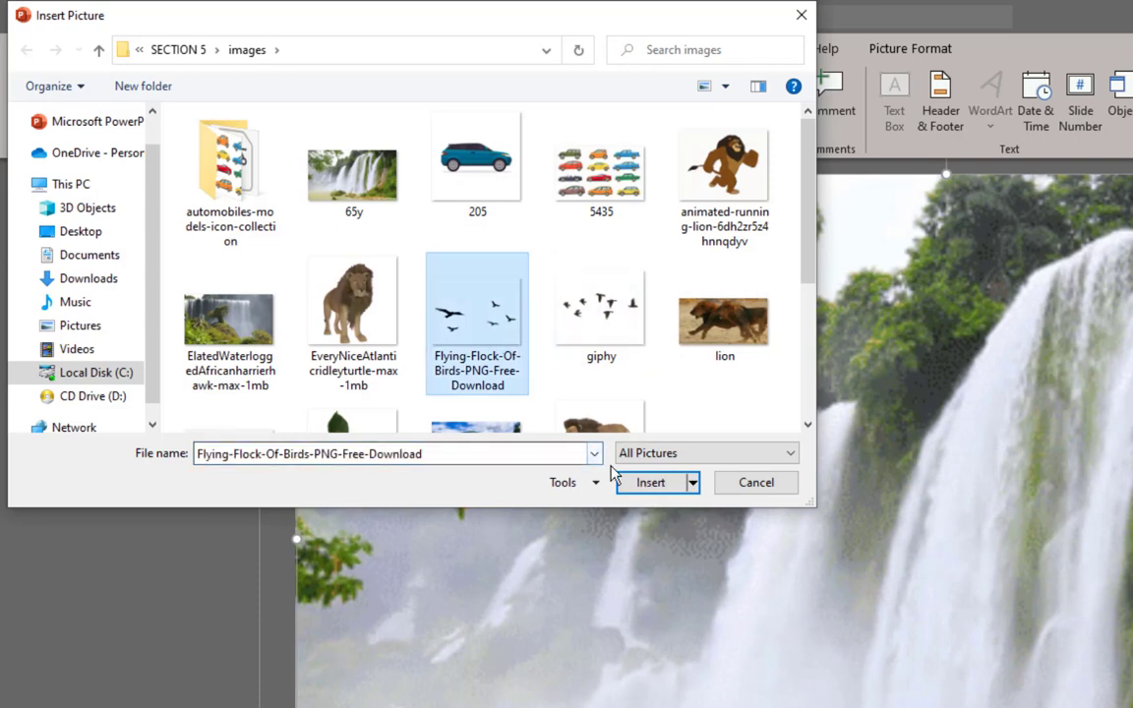
left_click(634, 483)
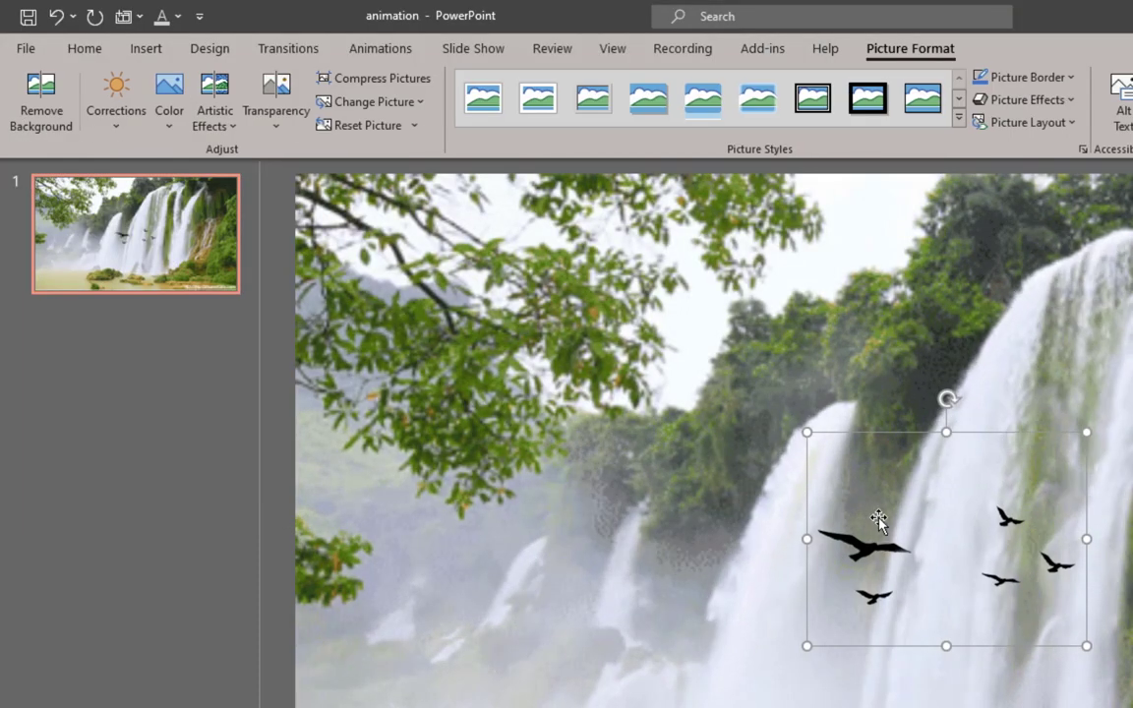
Move the flying birds picture to the upper-left area of the slide and enlarge it over the tree branches
left_click_drag(588, 334, 472, 340)
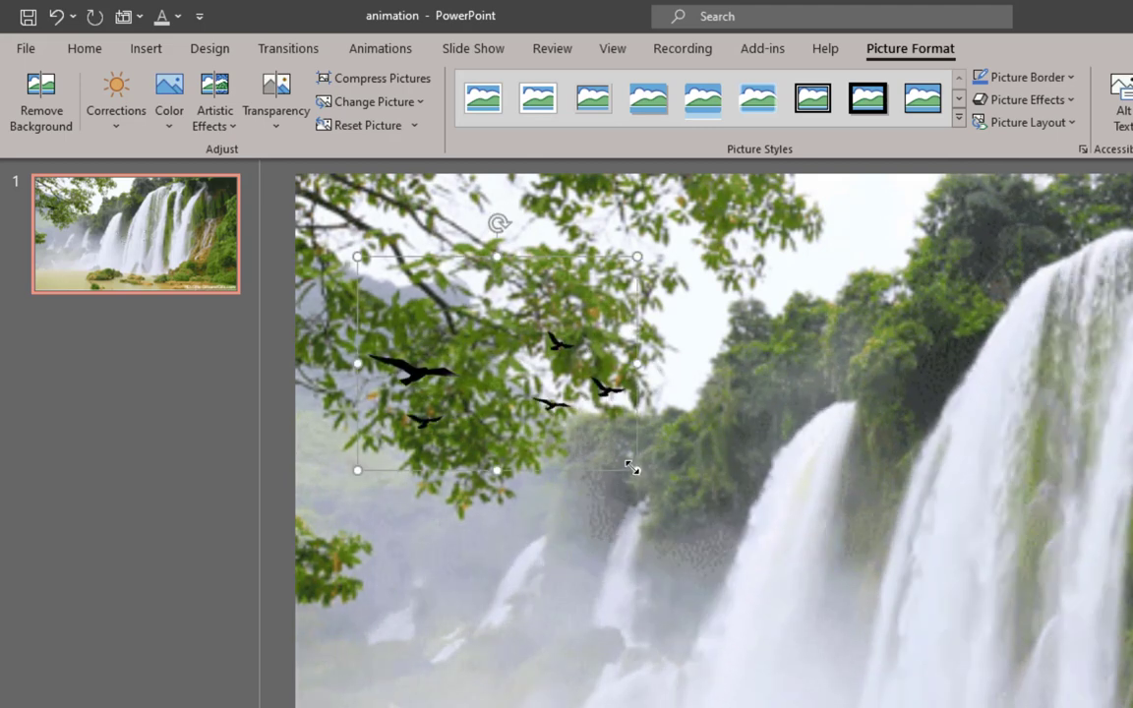
left_click(645, 480)
left_click(742, 597)
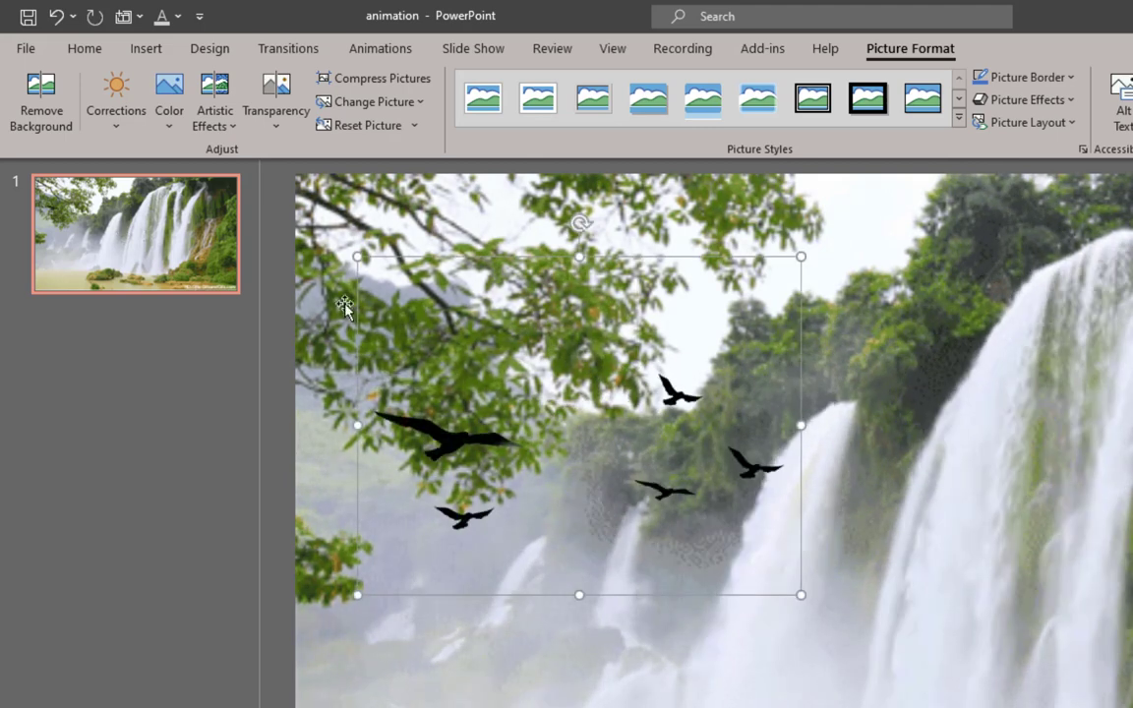
Insert the giphy, EveryNiceAtlanticridleyturtle-max-1mb and Magnolia_soulangiana_scanned_leaves pictures together from the SECTION 5 images folder
left_click(139, 51)
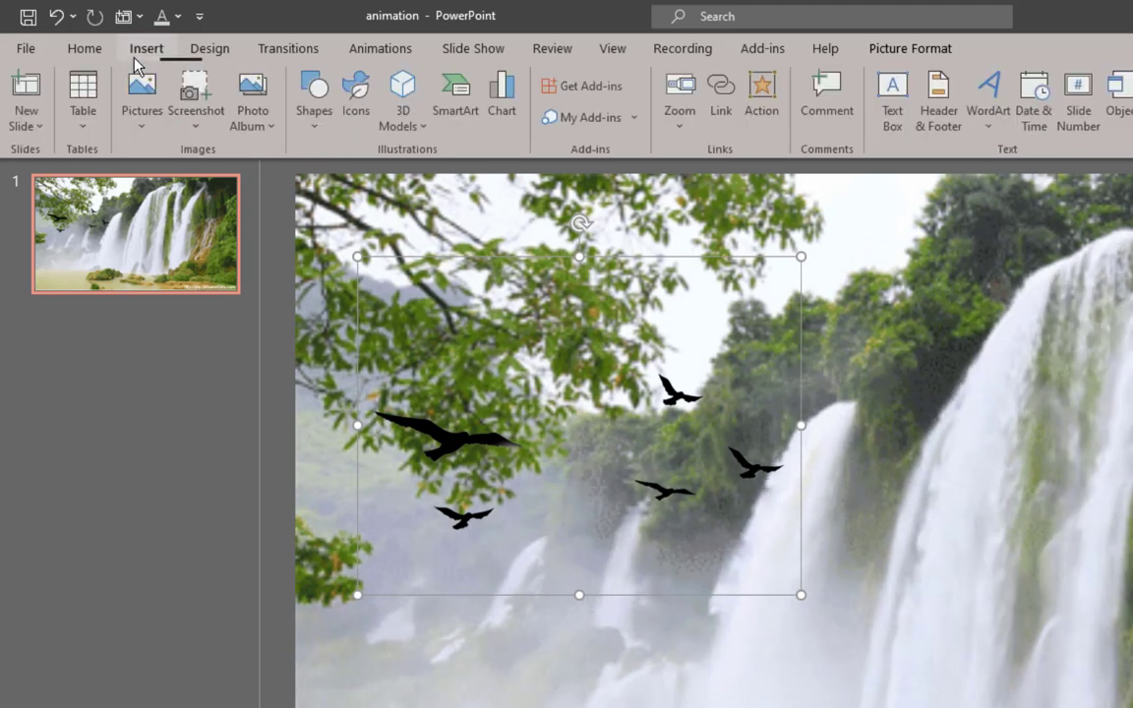
left_click(148, 116)
left_click(169, 184)
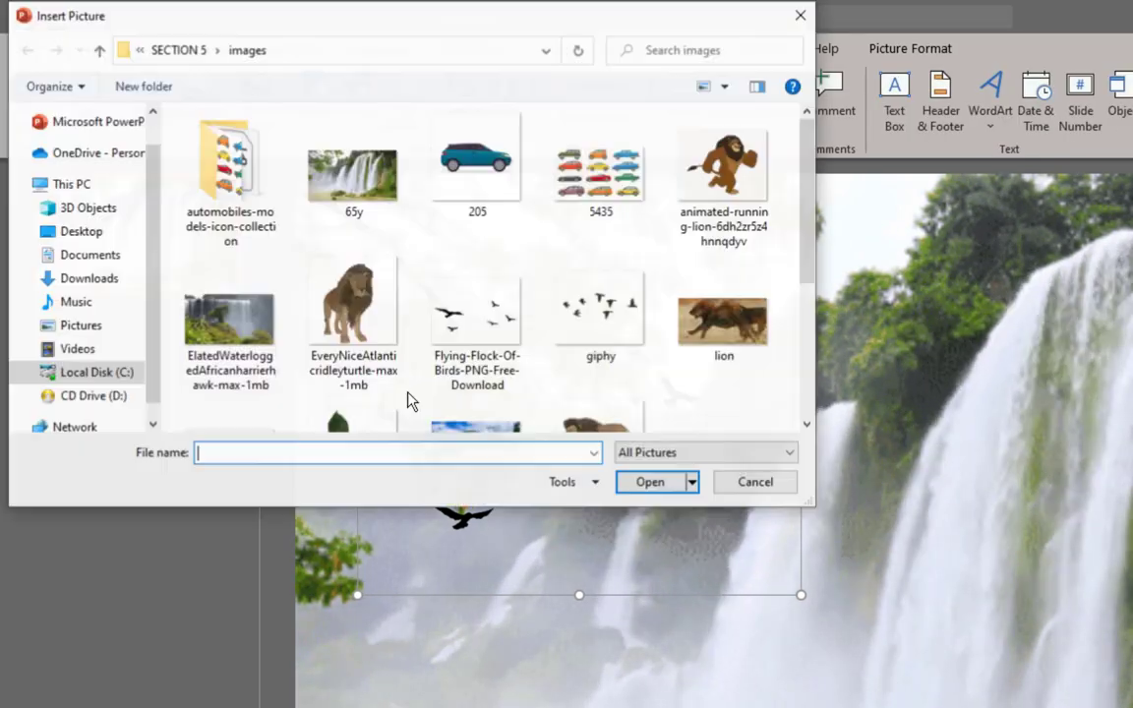
left_click(593, 336)
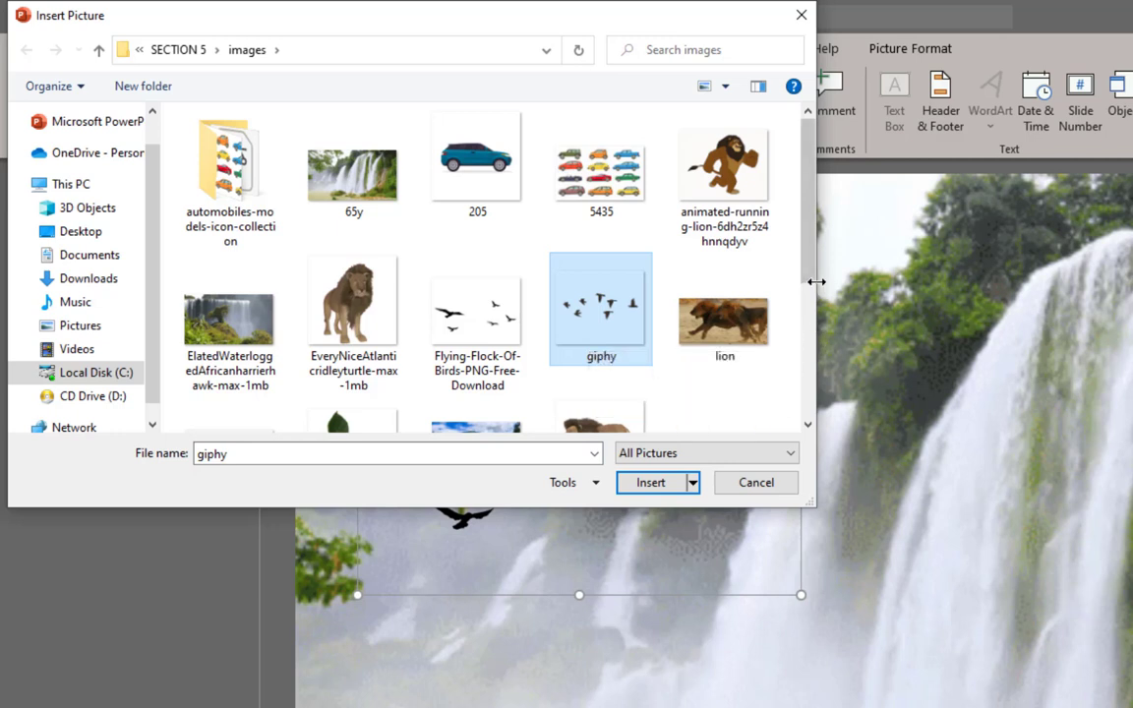
left_click_drag(806, 264, 808, 332)
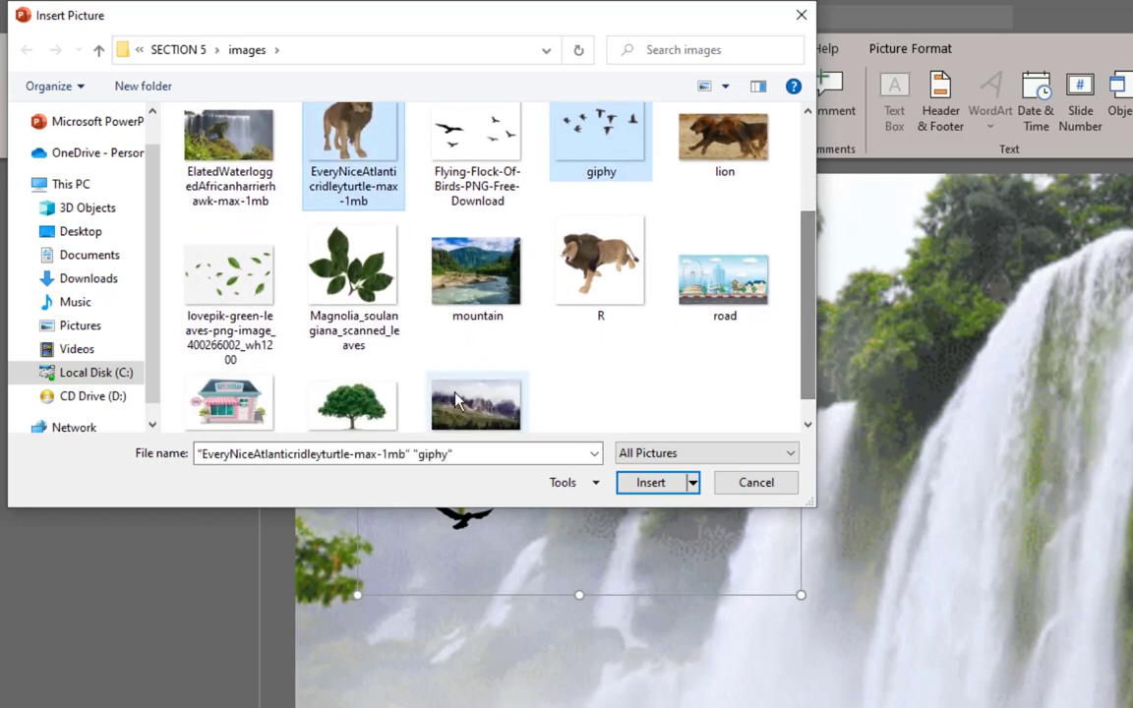
left_click(343, 290, "ctrl")
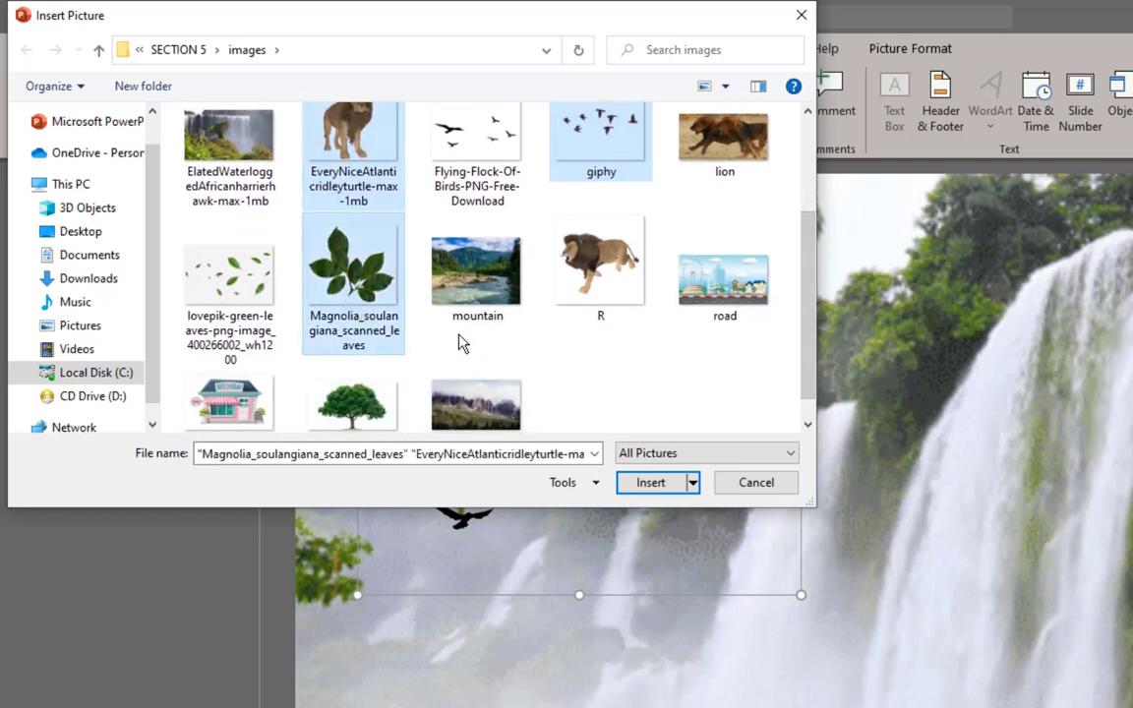
left_click_drag(812, 367, 787, 261)
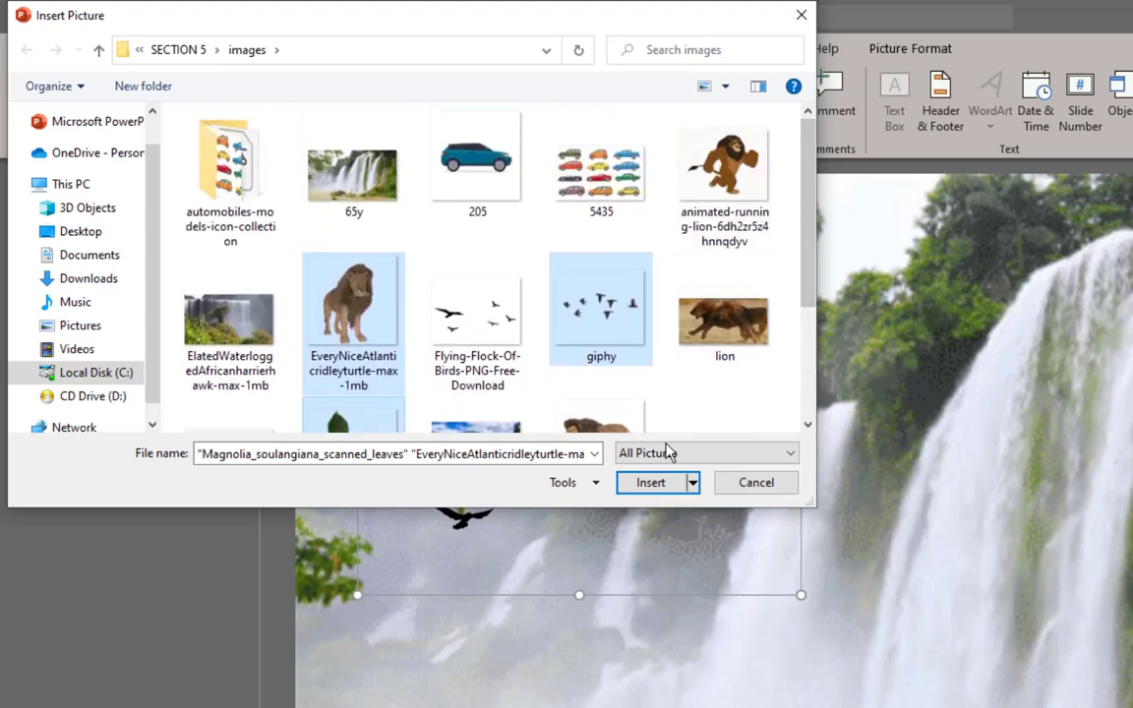
left_click(648, 483)
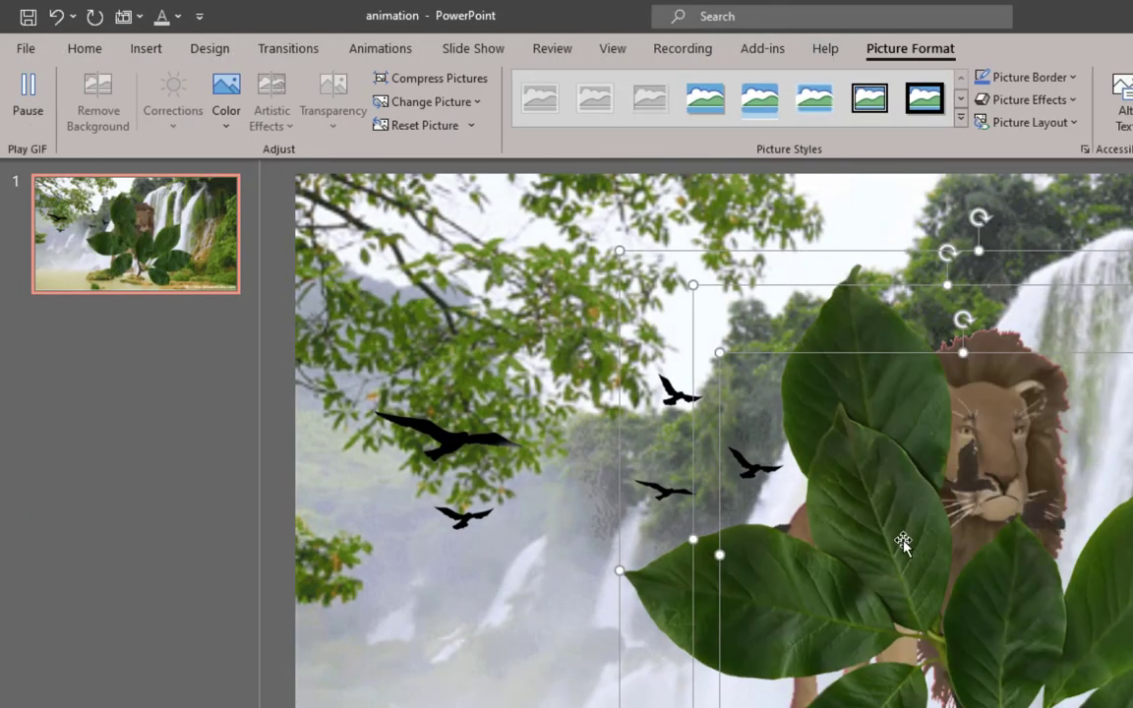
Shift the three newly inserted pictures together toward the slide's left side and select only the large leaves picture
left_click_drag(903, 542, 770, 548)
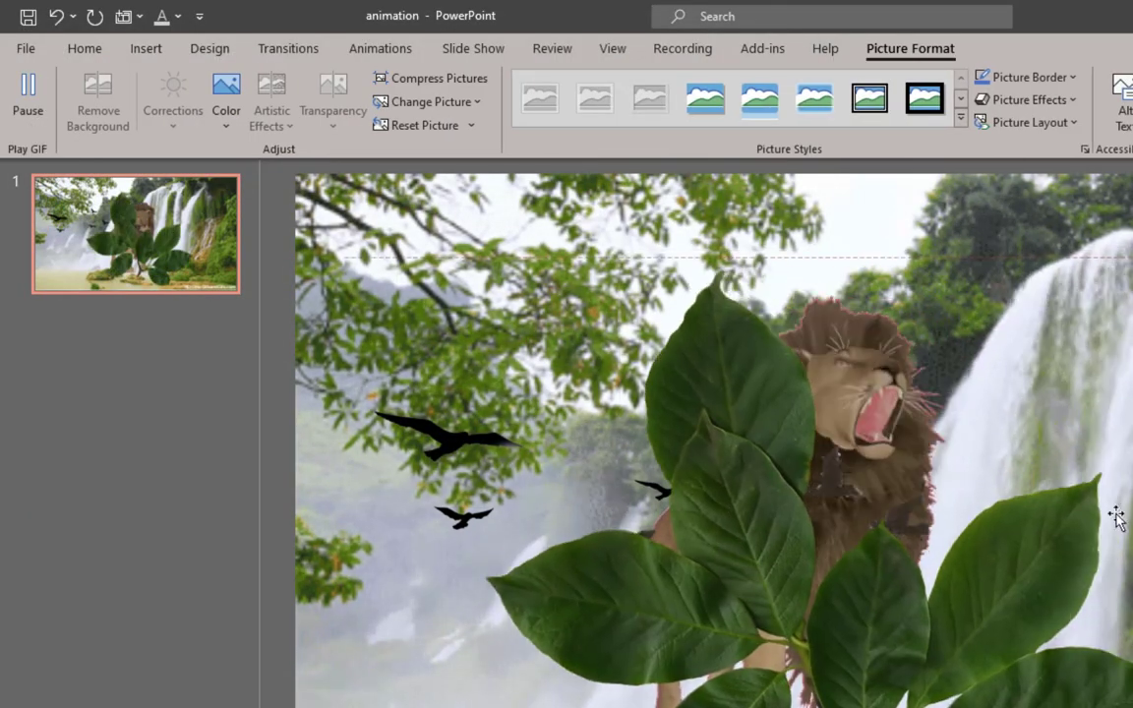
left_click_drag(1116, 518, 1116, 518)
left_click(828, 598)
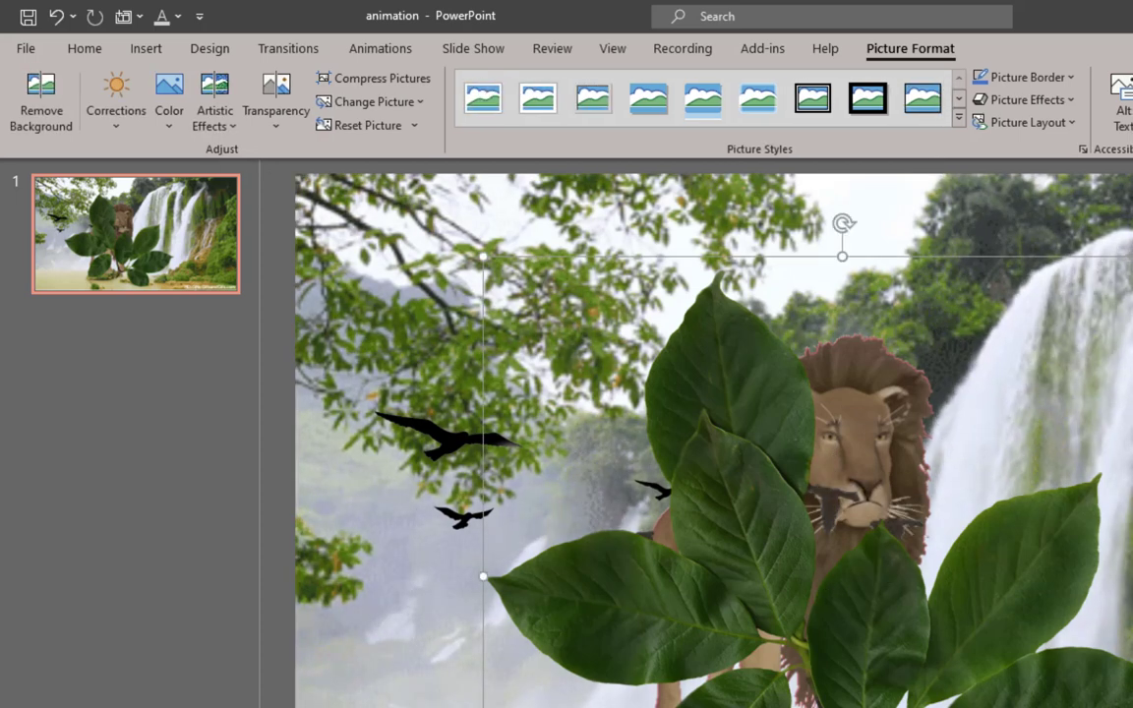
Shrink the leaves picture to fit among the upper-left tree branches and move the flying birds GIF across the slide's right edge
left_click_drag(1132, 707, 458, 350)
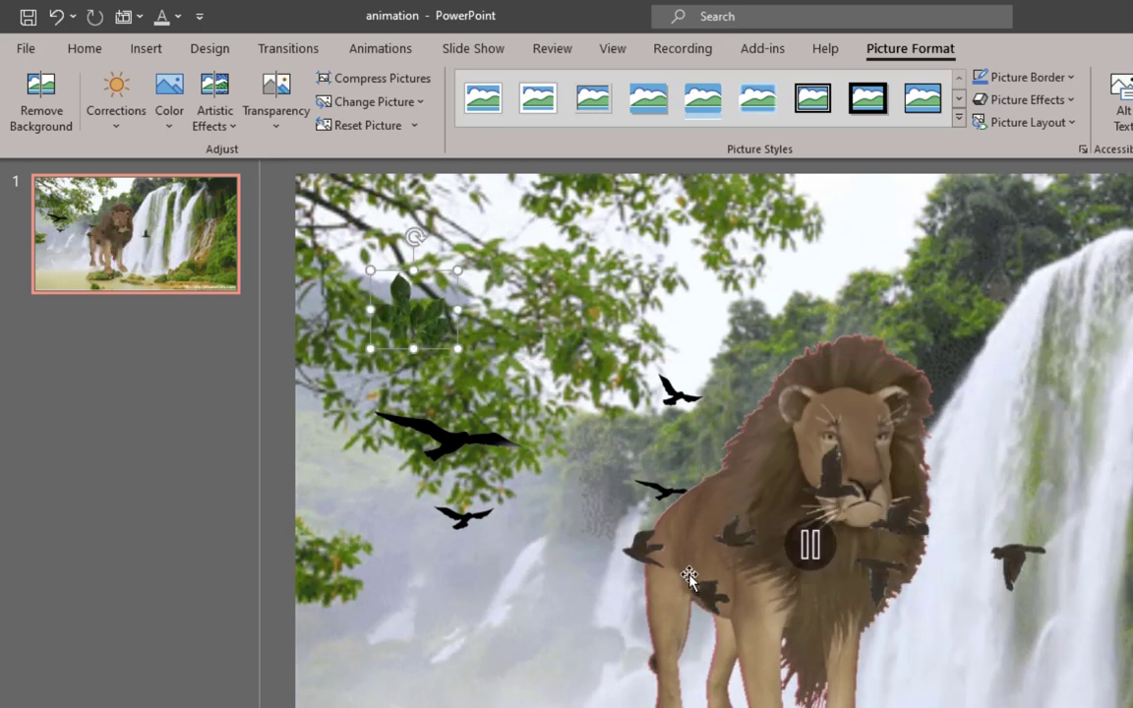
left_click(822, 503)
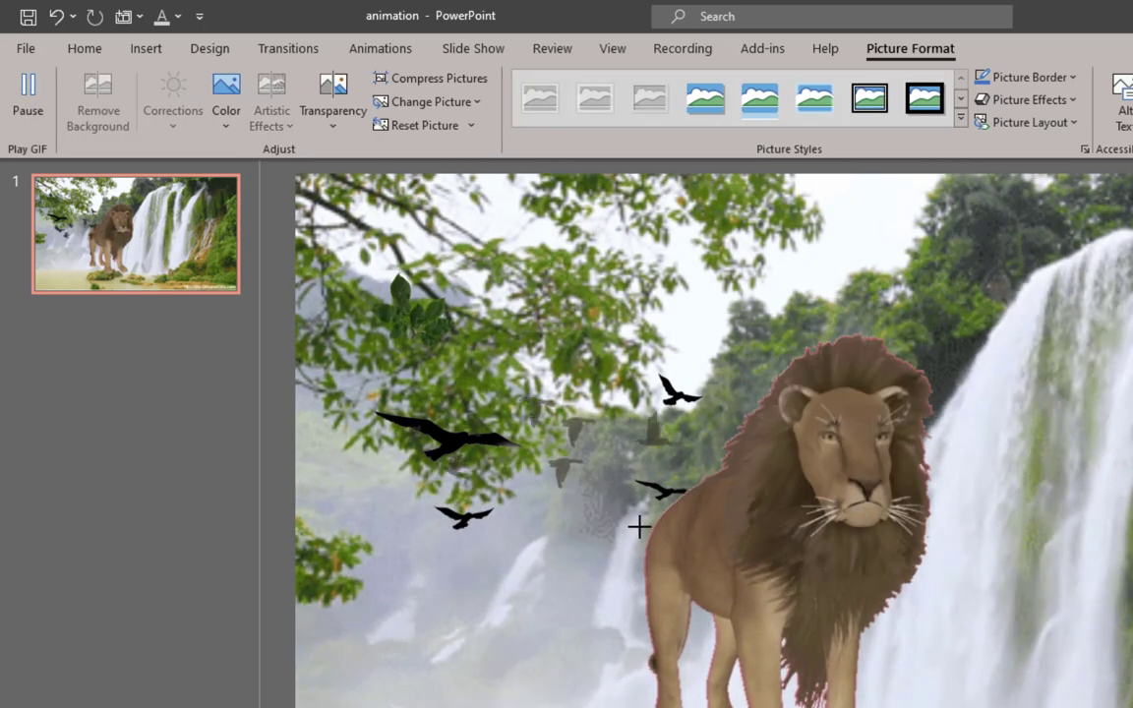
left_click(486, 387)
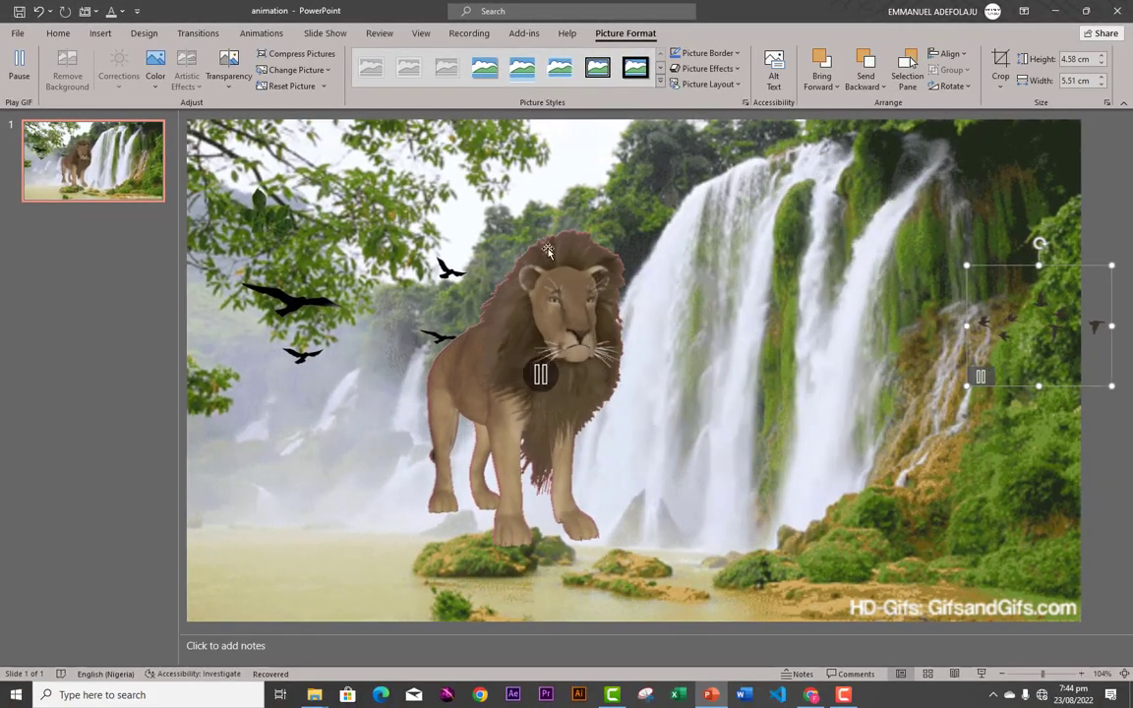
Shrink the lion GIF to about 7.13 cm square and move it in front of the waterfall right of the slide's centre
left_click(548, 251)
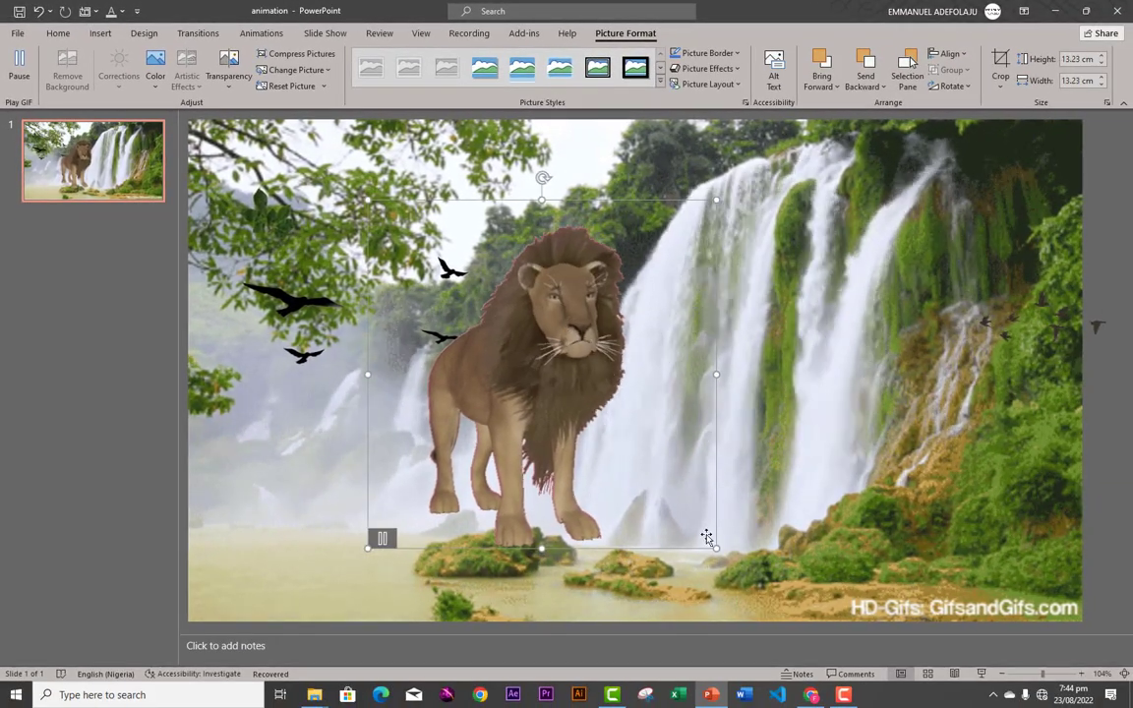
left_click_drag(711, 544, 551, 383)
left_click_drag(521, 295, 772, 401)
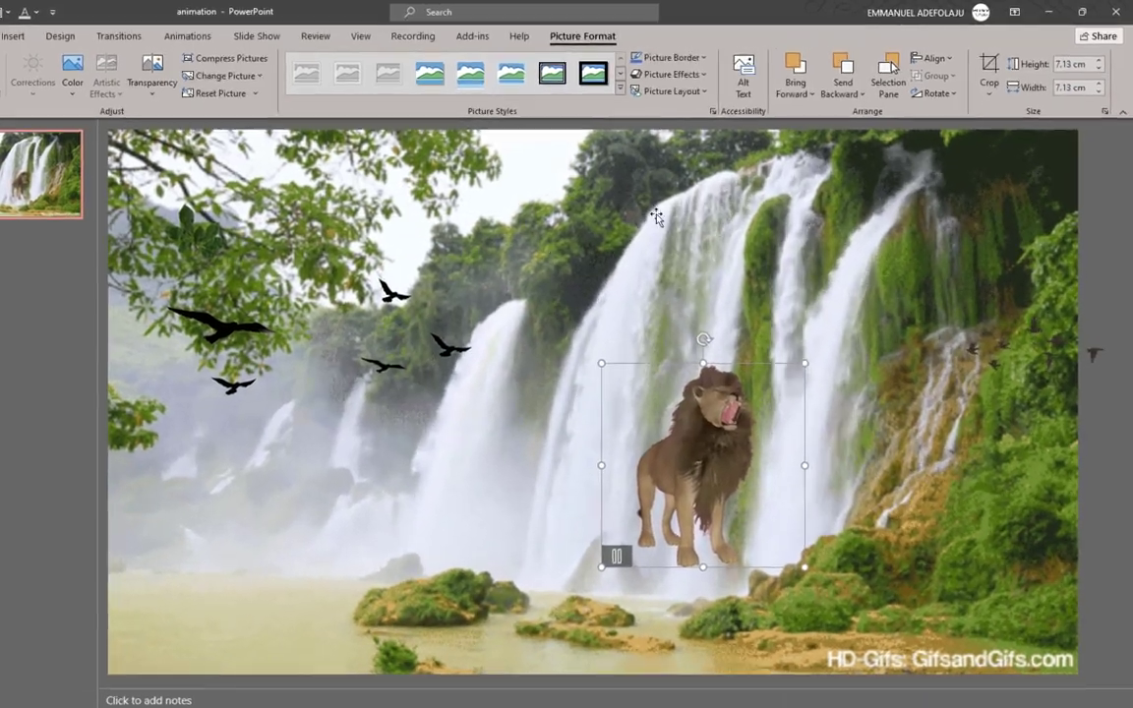
Flip the lion GIF horizontally and move it onto the green bank in the slide's lower-right corner
left_click(951, 95)
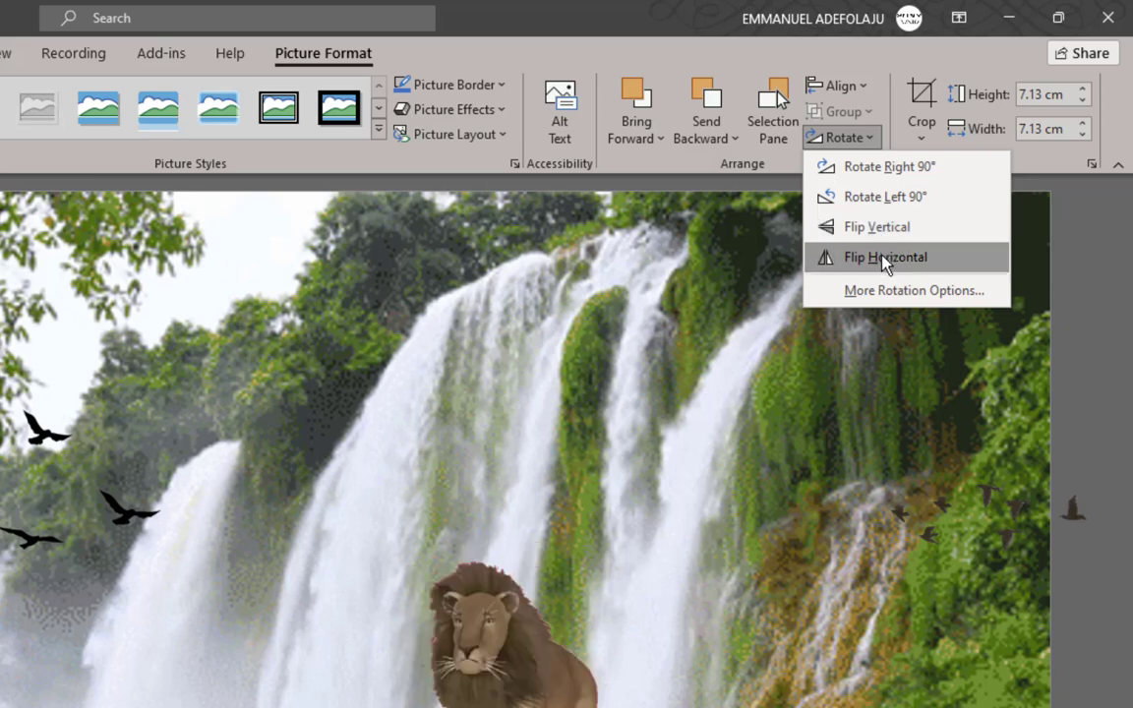
left_click(882, 258)
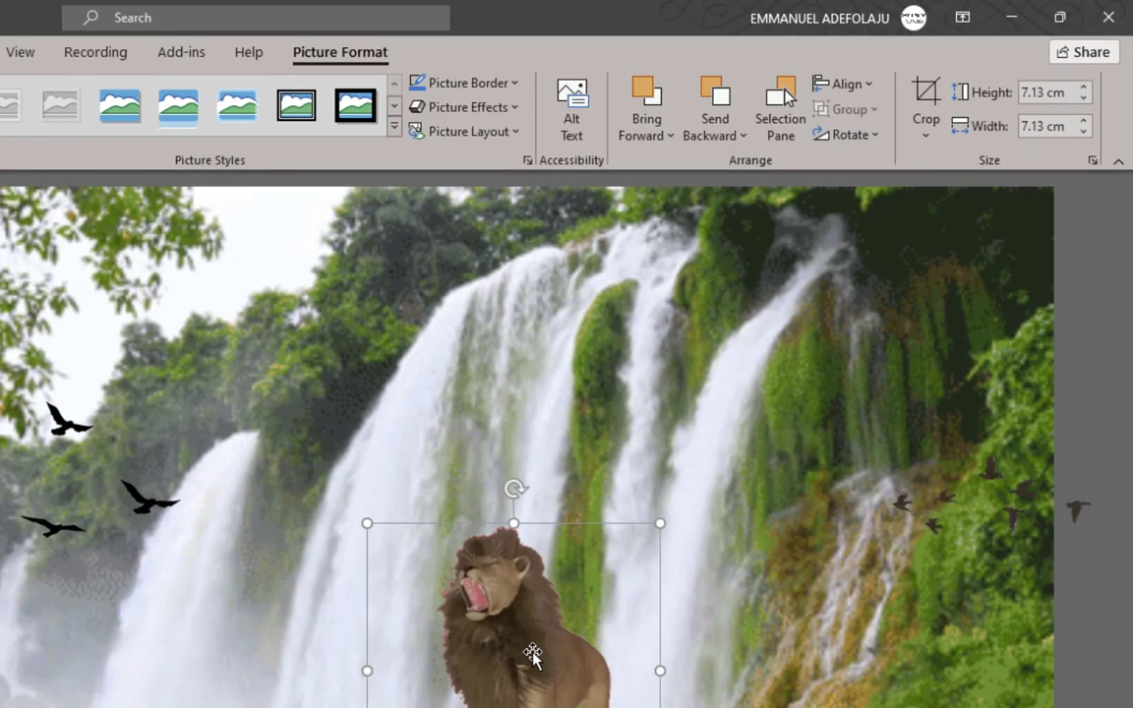
left_click_drag(532, 654, 1006, 484)
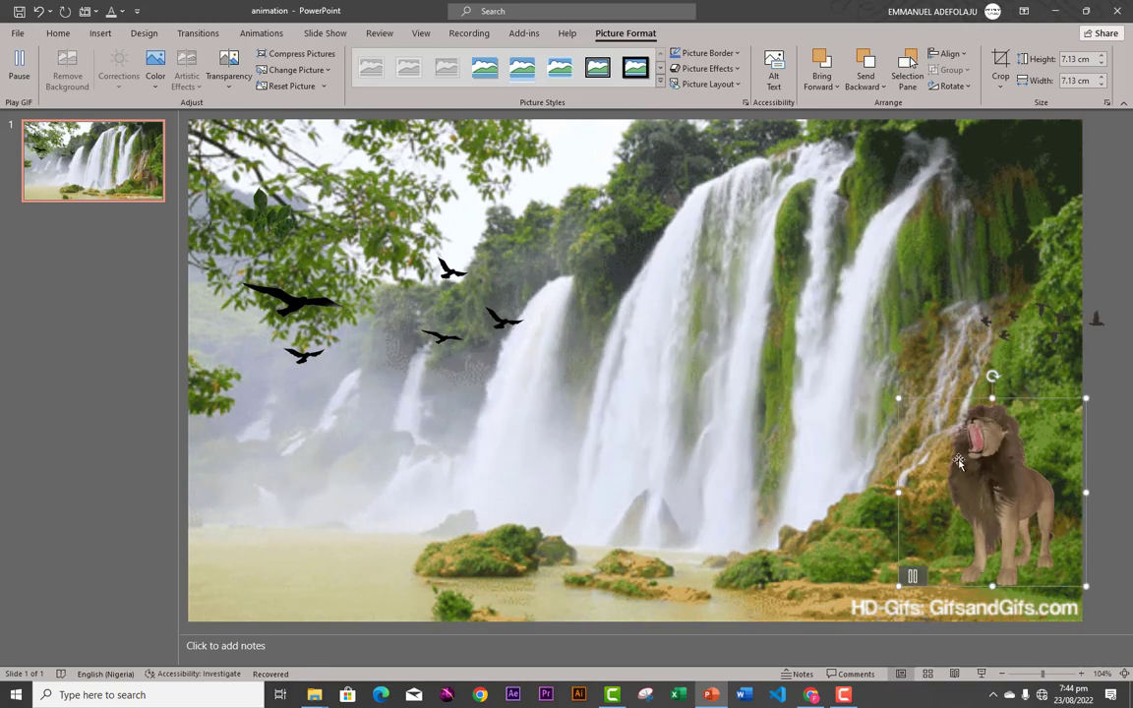
Enlarge the lion GIF to about 7.94 cm square and adjust its position on the lower-right bank
left_click_drag(897, 399, 862, 363)
left_click_drag(1006, 465, 1004, 471)
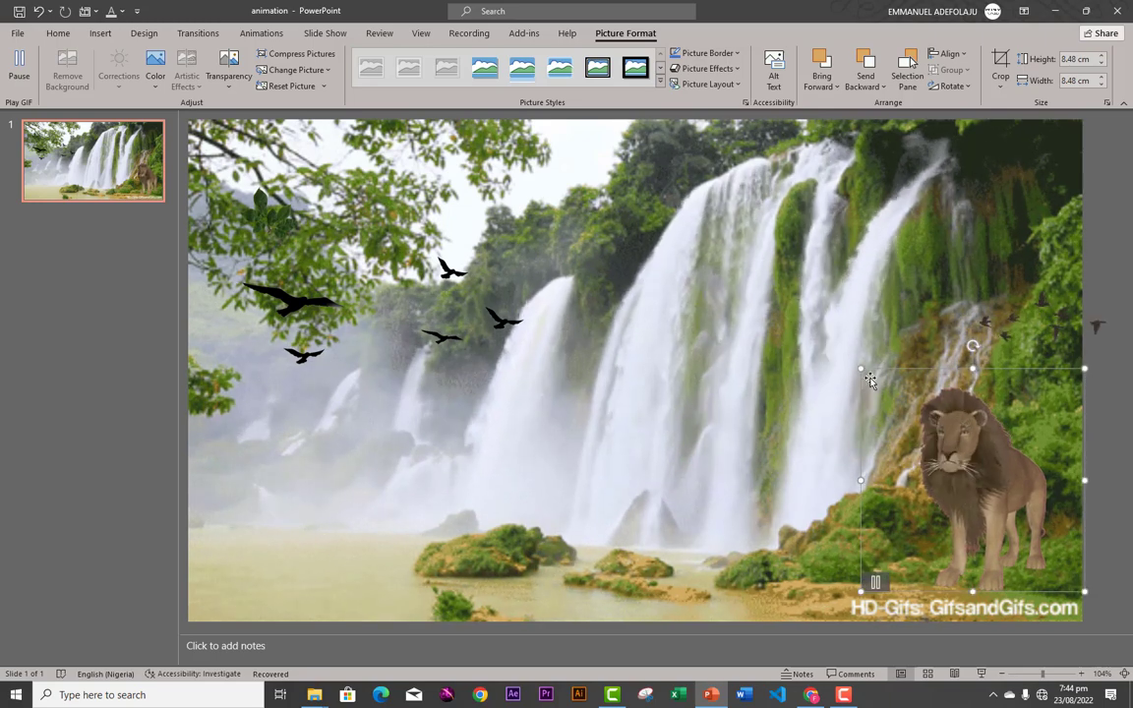
left_click_drag(860, 370, 875, 382)
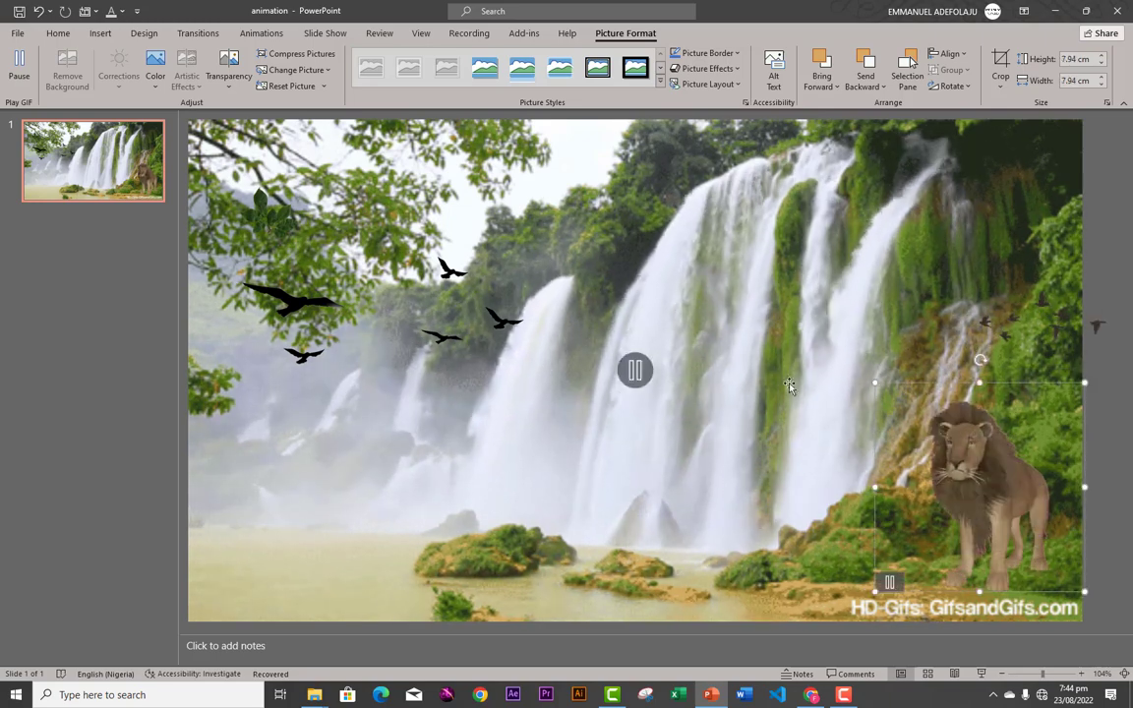
Apply a Lines motion path to the birds GIF at the right edge, ending just beyond the slide's upper-left corner
left_click(1038, 323)
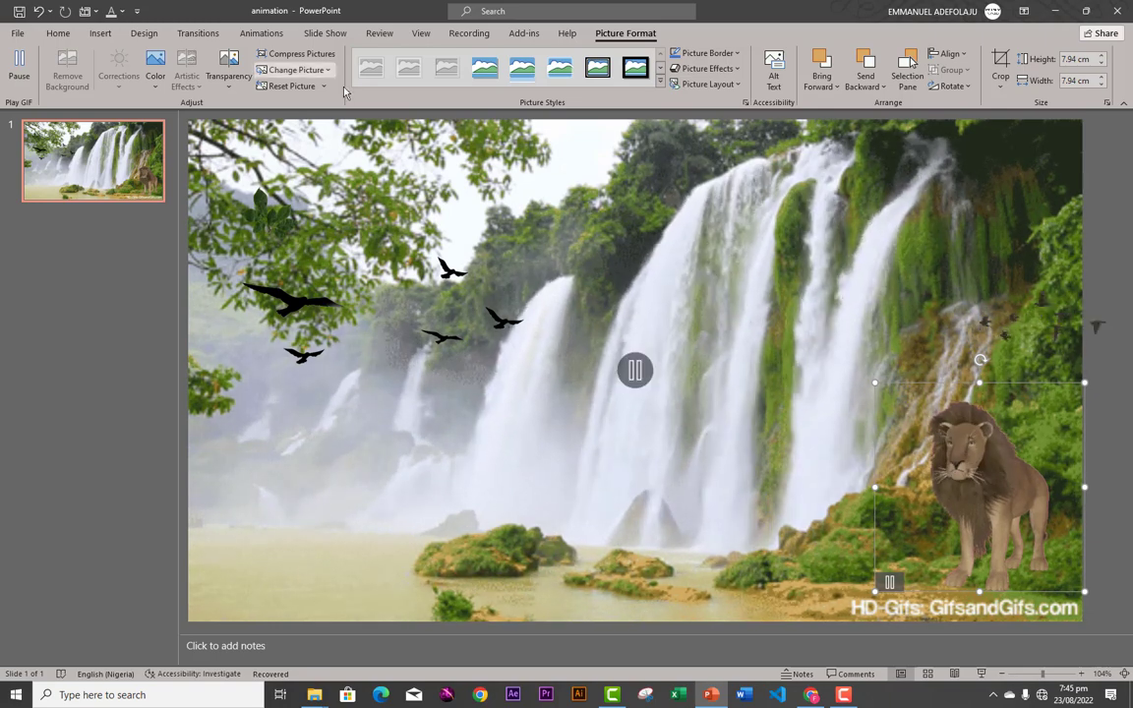
left_click(1005, 332)
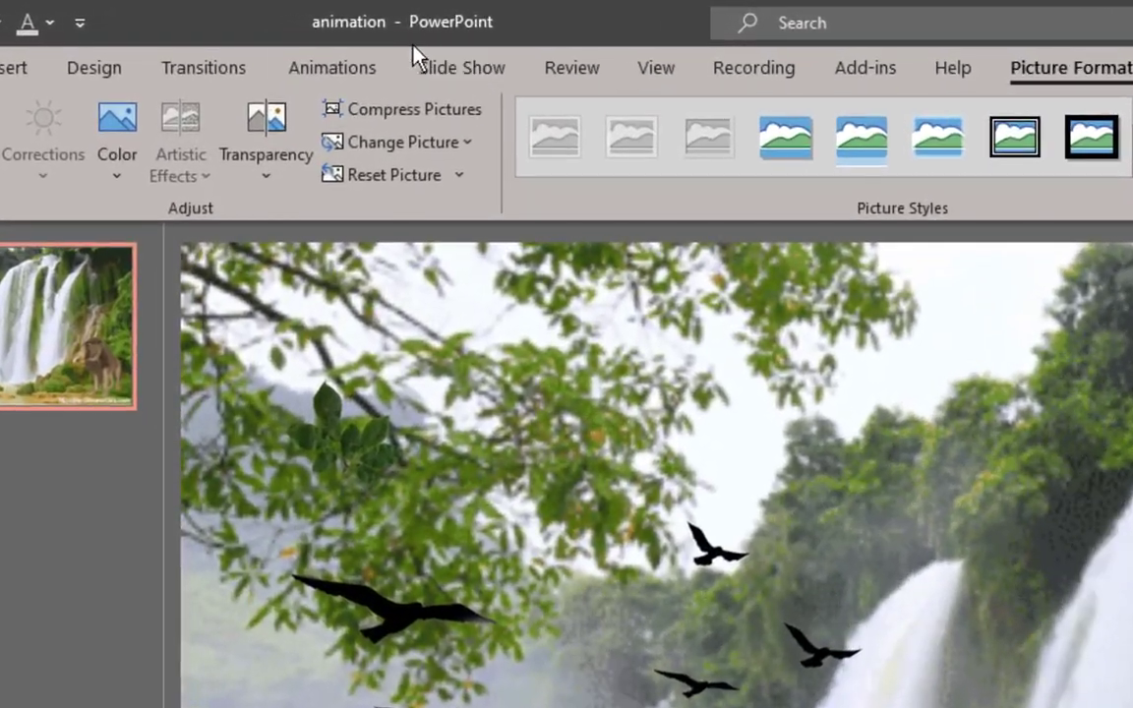
left_click(354, 65)
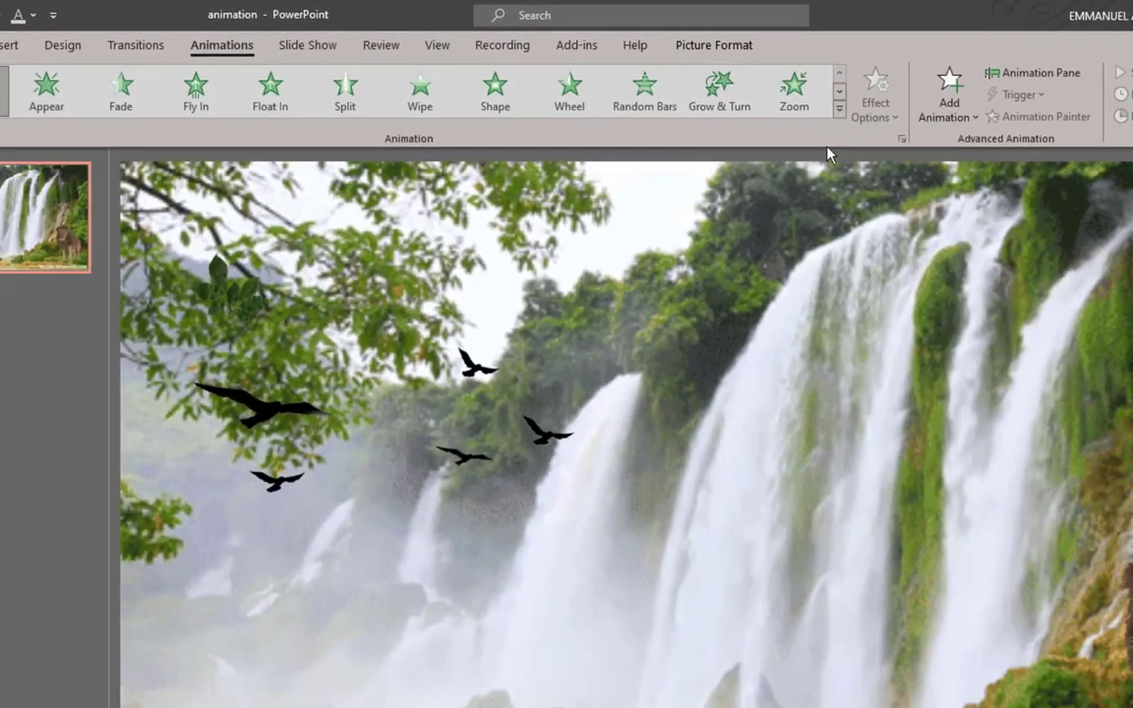
left_click(839, 108)
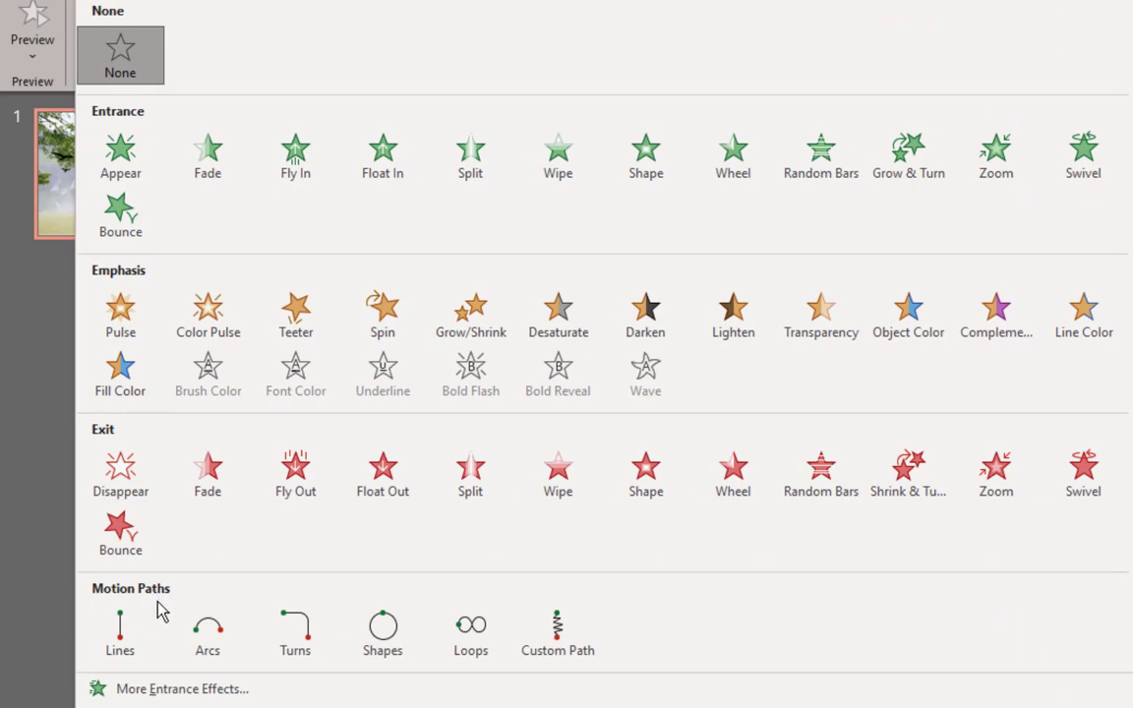
left_click(120, 635)
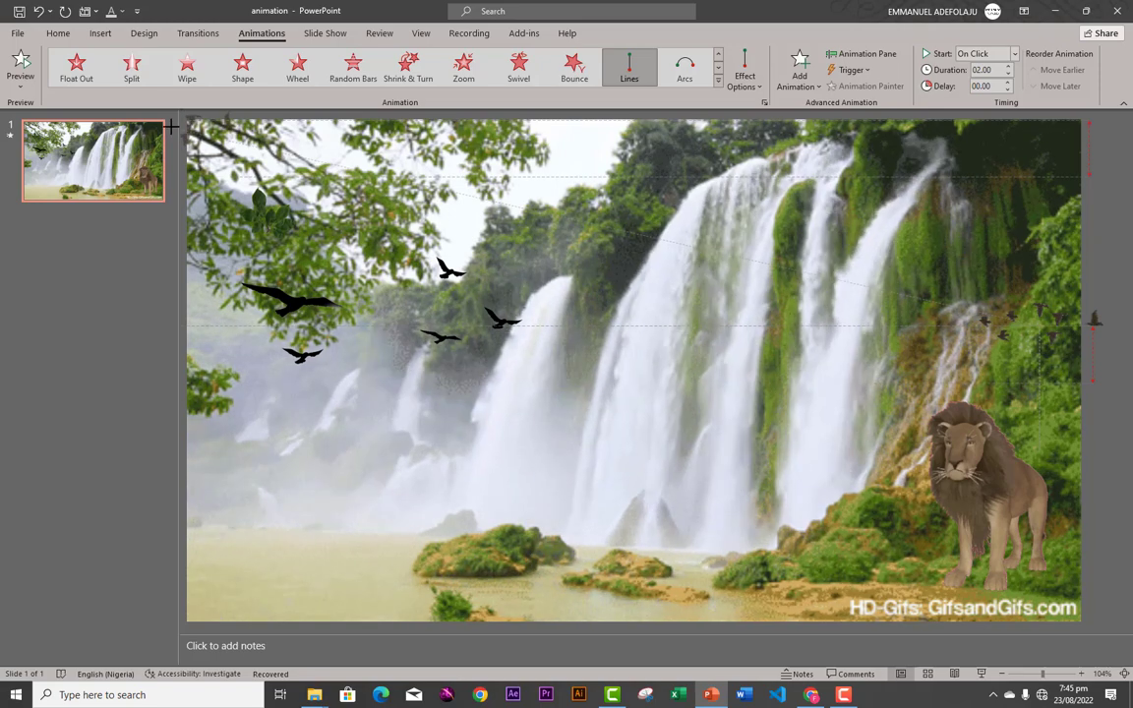
left_click_drag(171, 126, 171, 127)
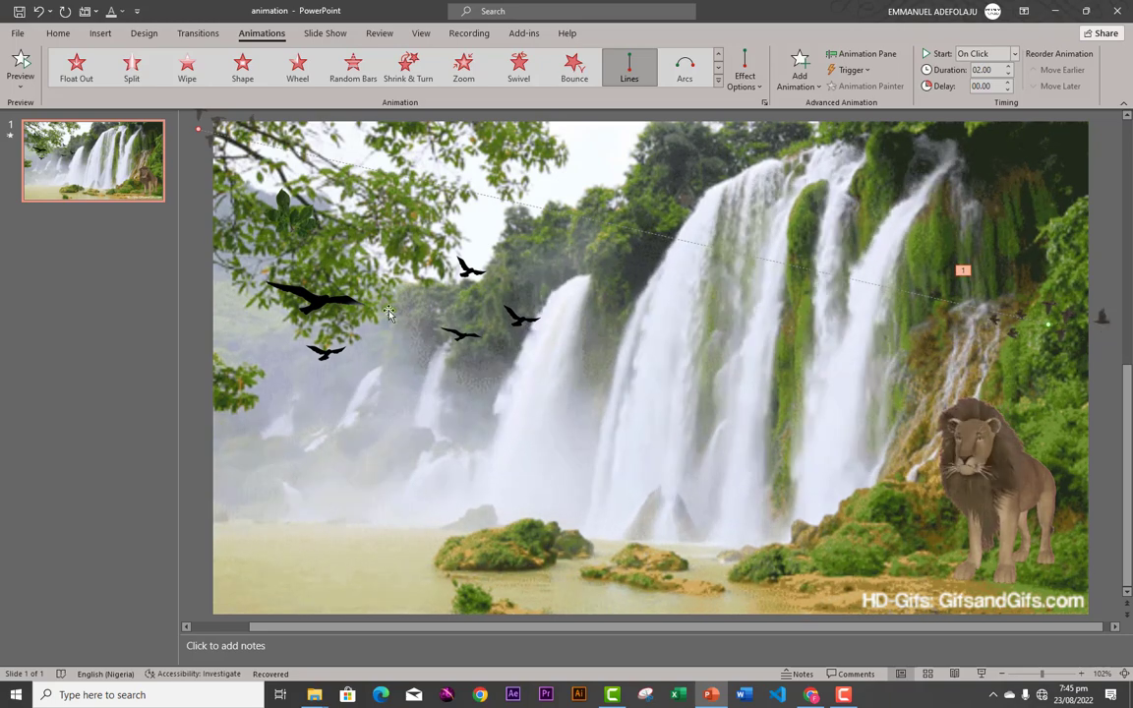
Delete the black flying birds picture over the tree branches and preview the slide's animation
left_click(332, 302)
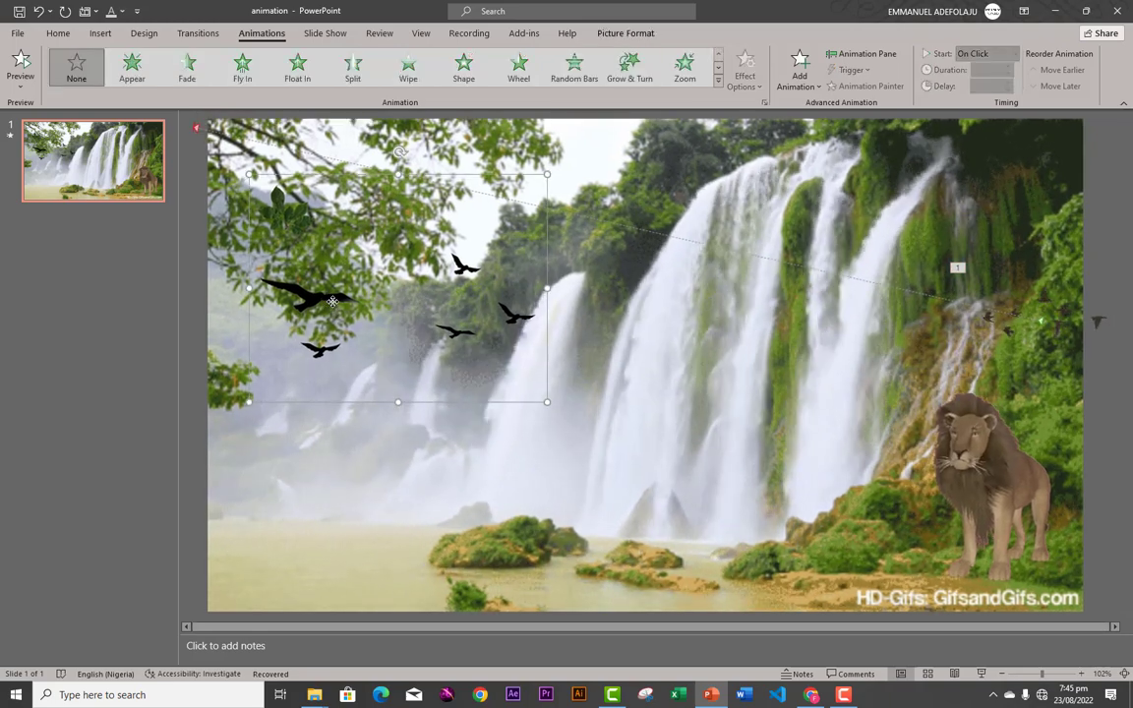
key("Delete")
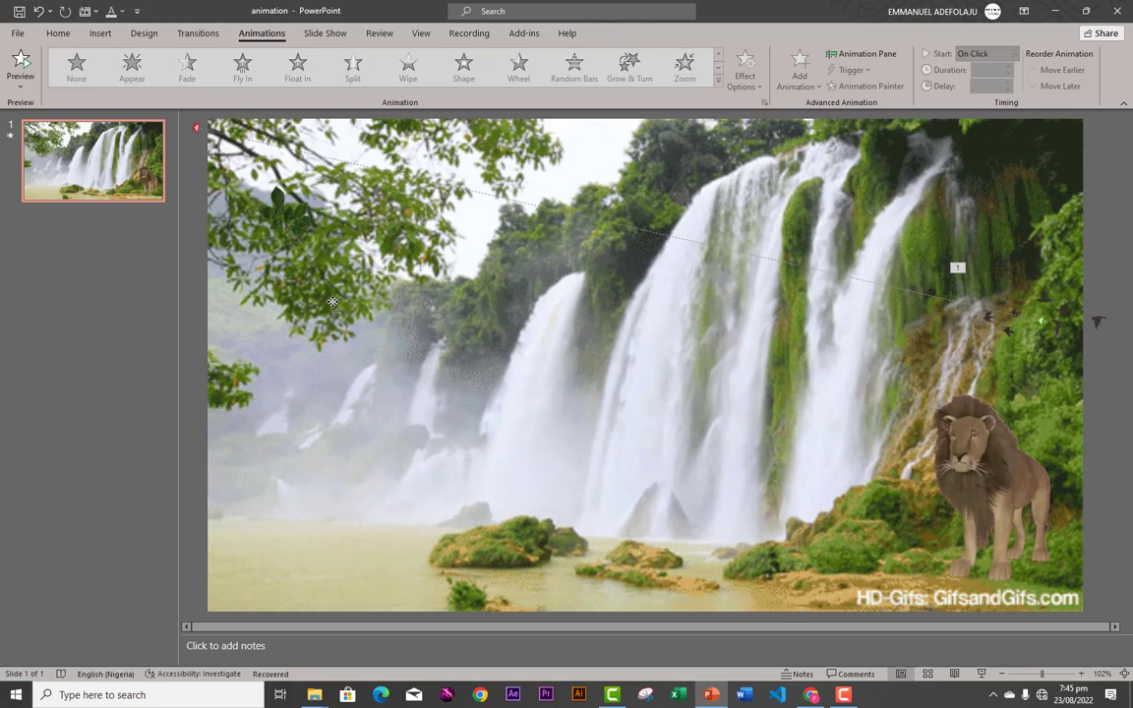
left_click(18, 67)
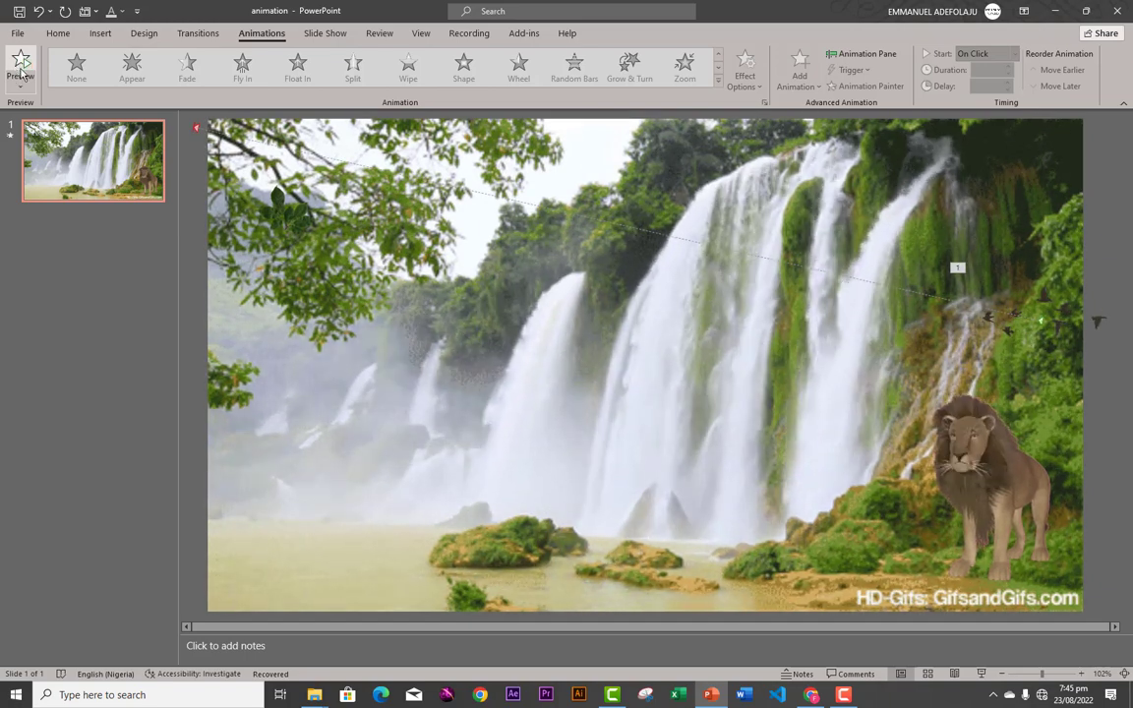
left_click(21, 69)
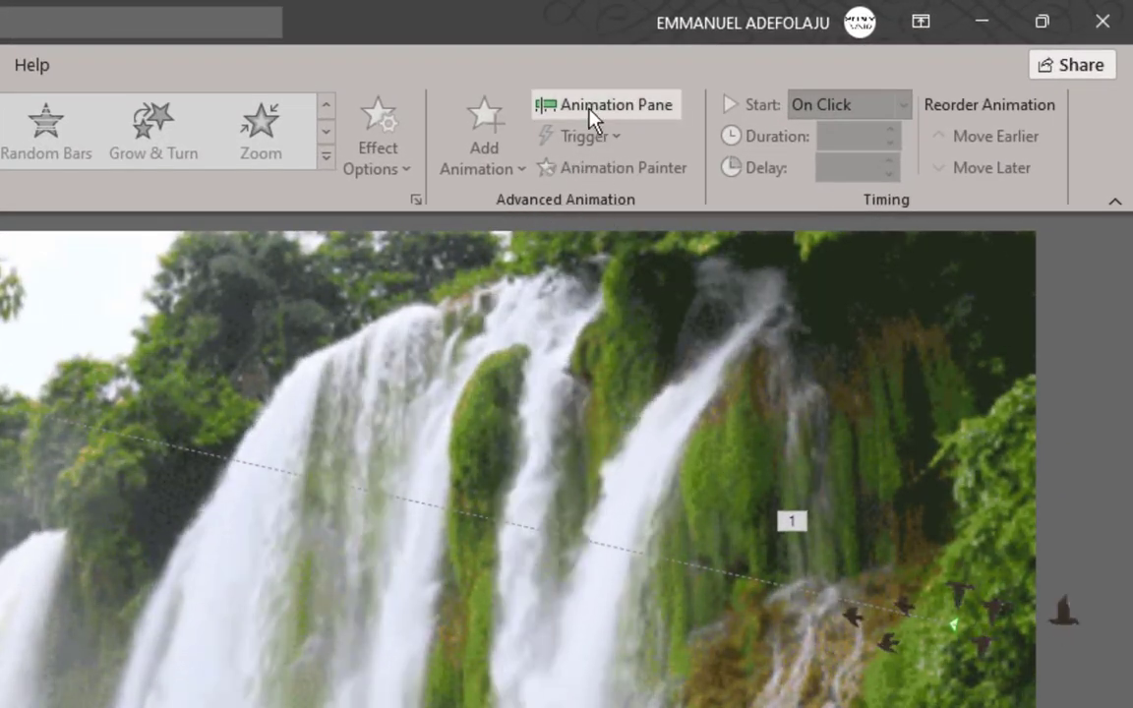
Set the birds GIF's motion path timing to a 1-second delay and a duration of 5 seconds (Very Slow)
left_click(589, 110)
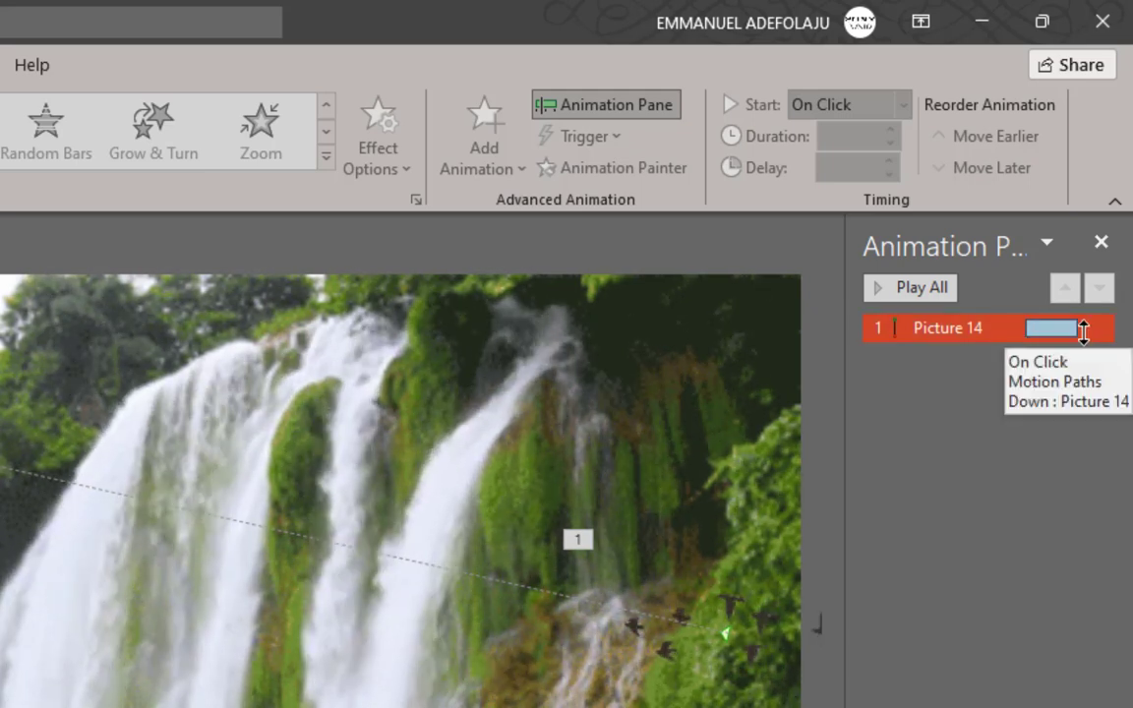
left_click(1082, 329)
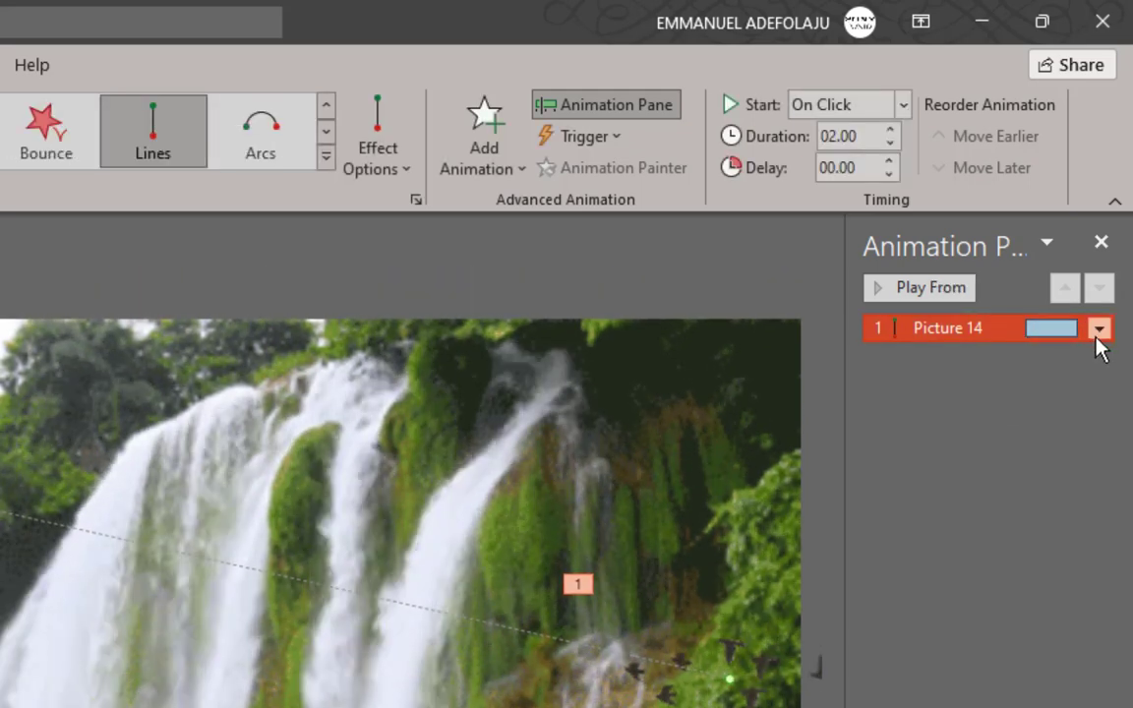
left_click(1100, 333)
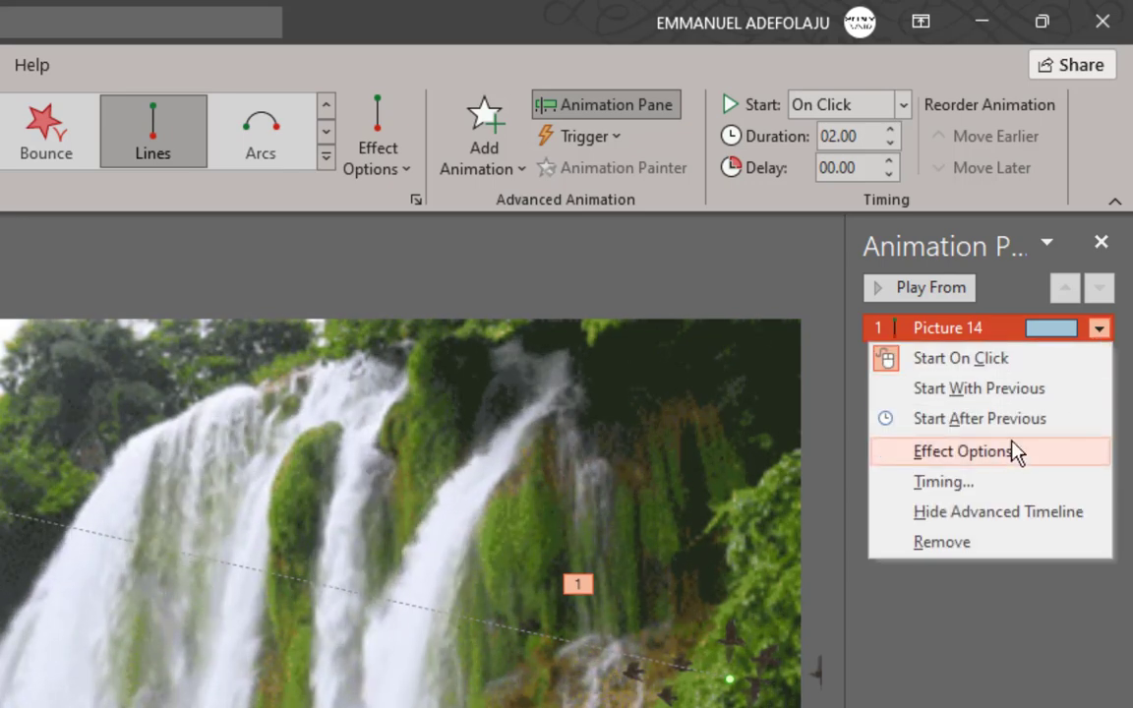
left_click(978, 489)
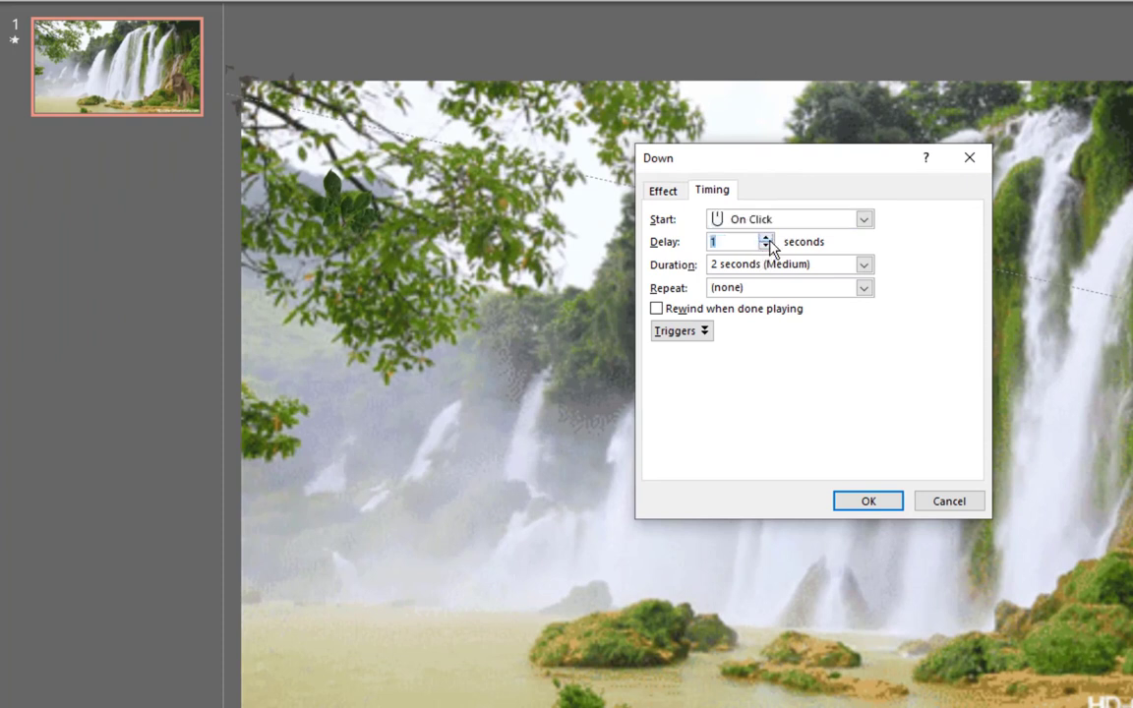
left_click(863, 268)
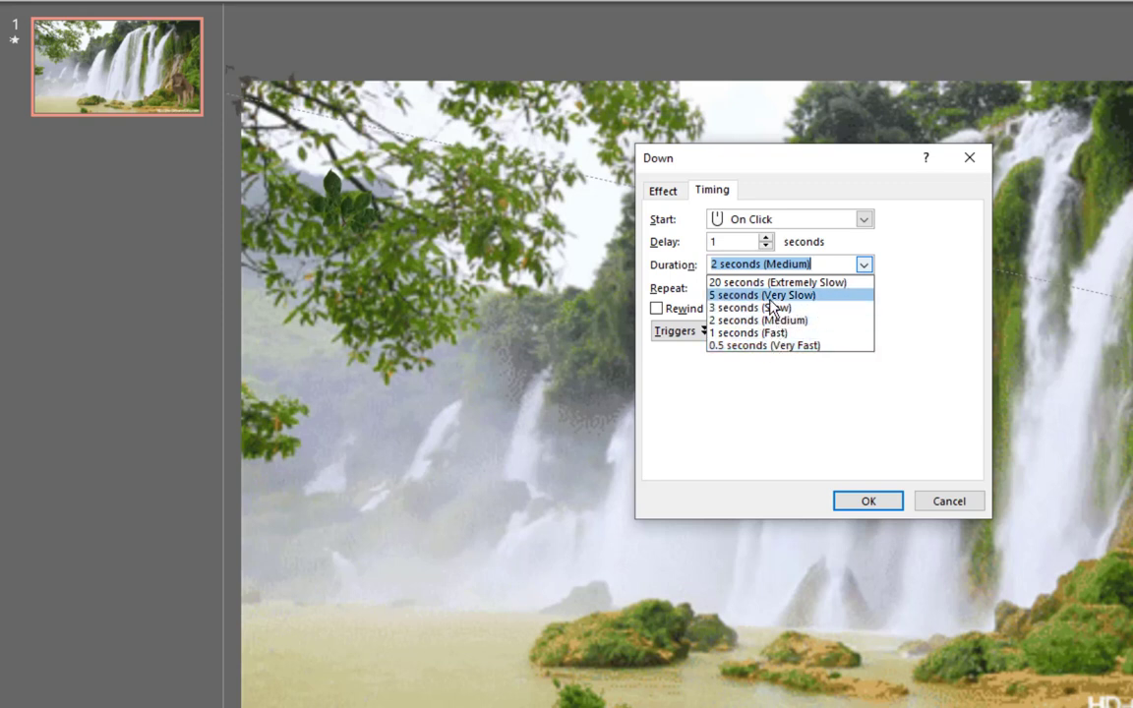
left_click(771, 297)
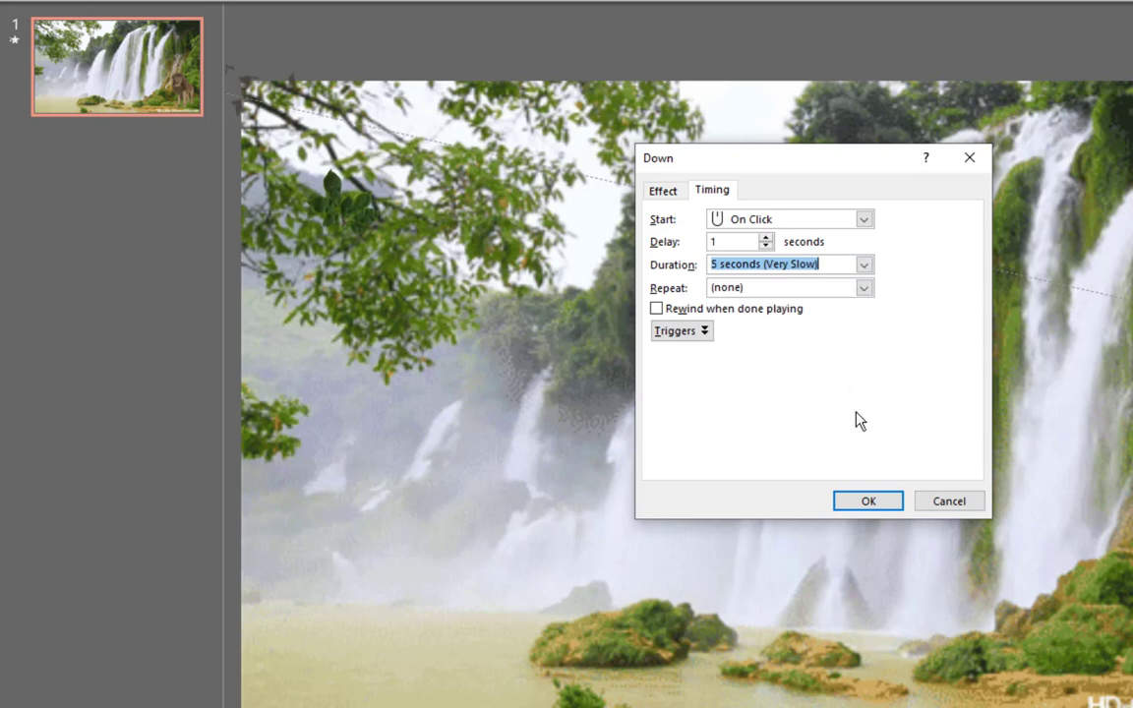
left_click(868, 501)
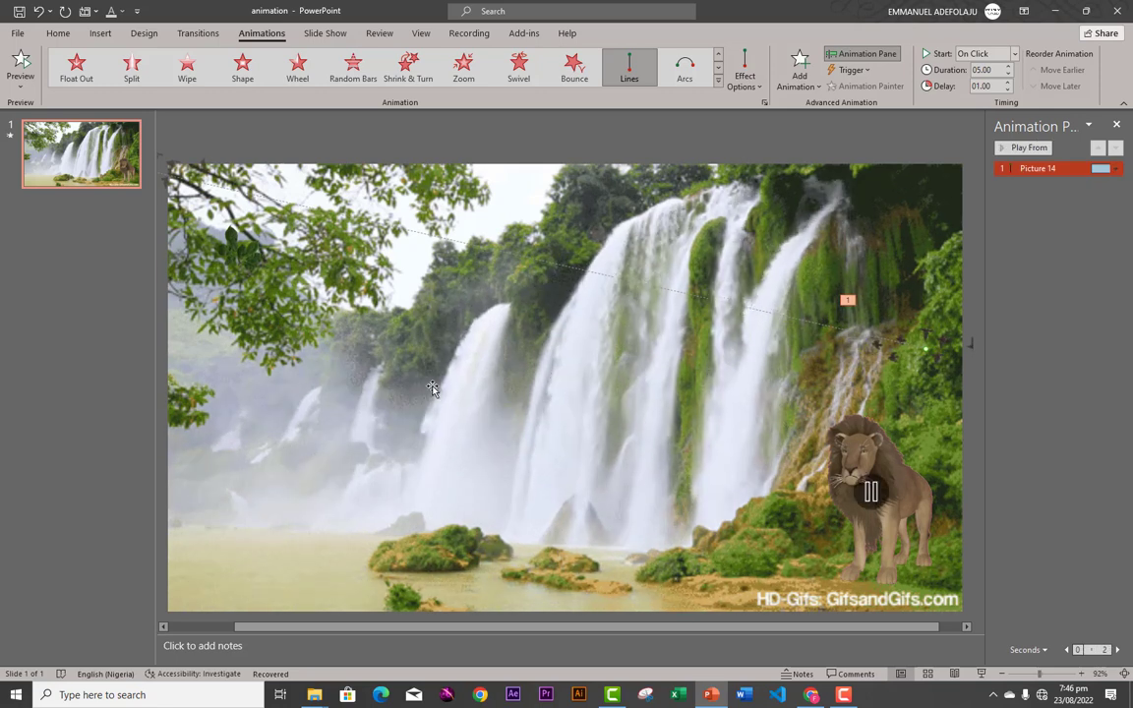
Try a Lines motion path taking the lion GIF to the mossy rock left of centre, preview it and remove it
left_click(891, 515)
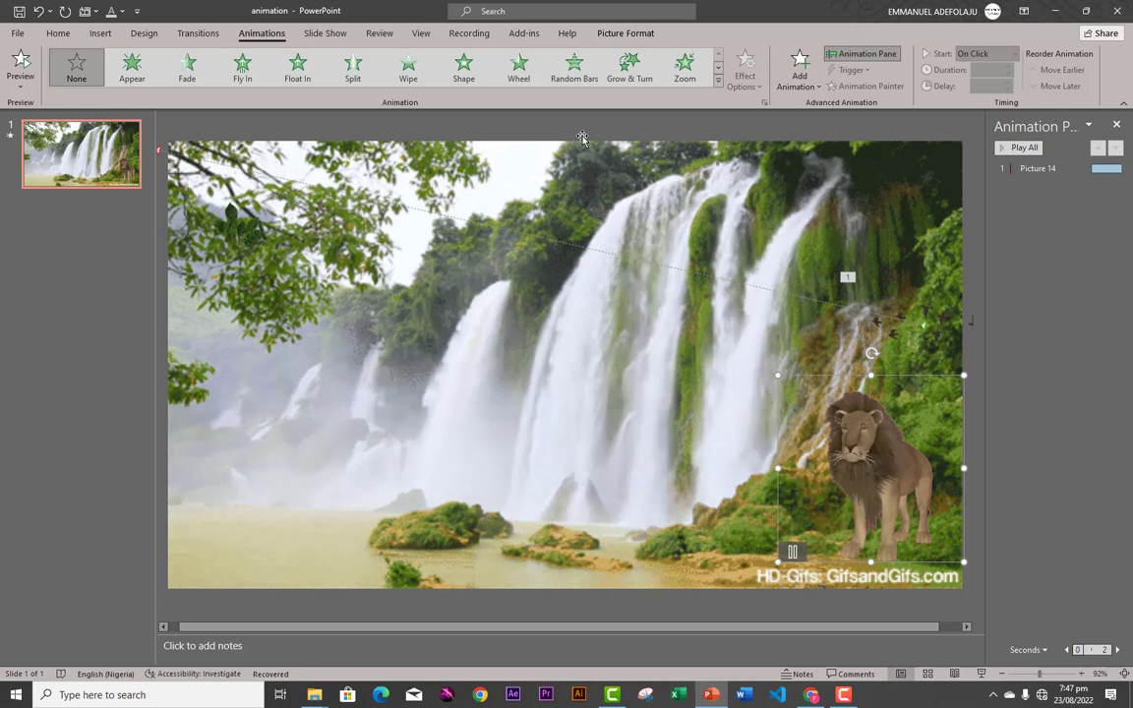
left_click(718, 79)
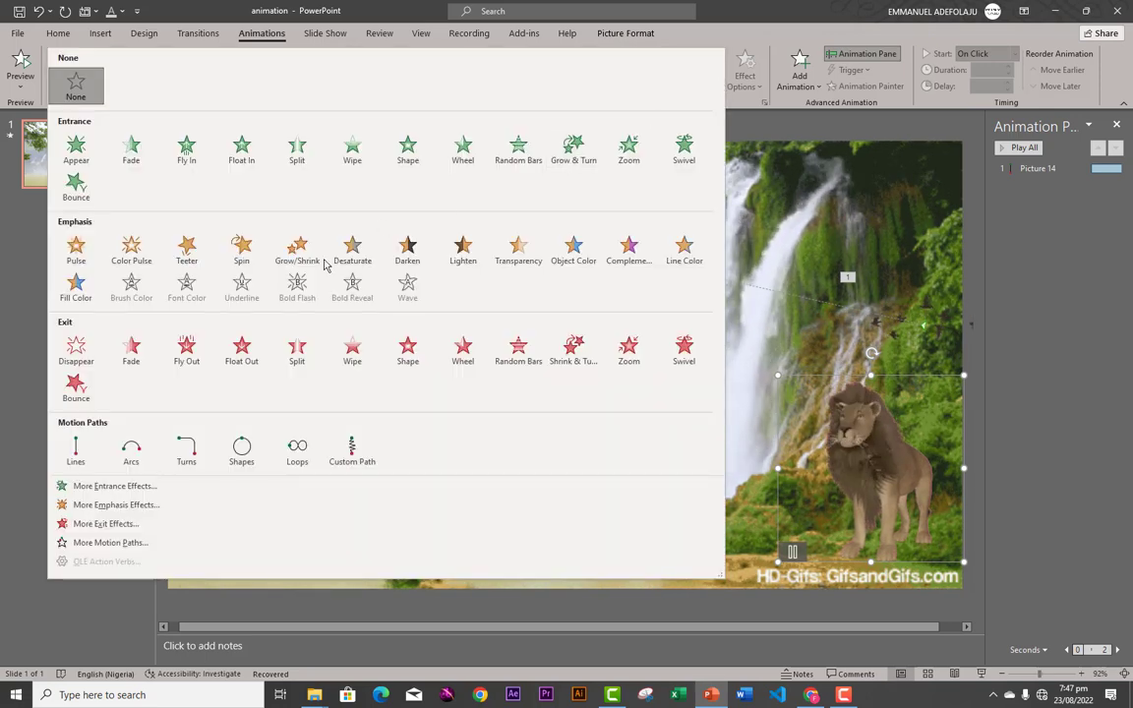
left_click(76, 455)
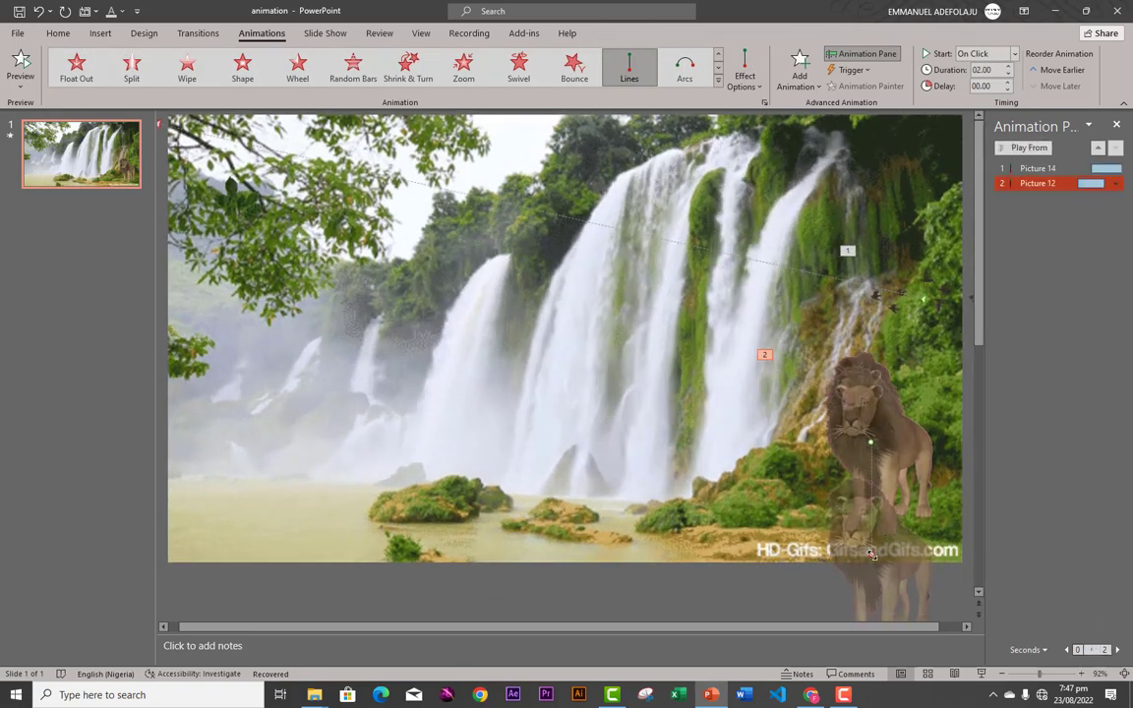
left_click_drag(871, 554, 820, 526)
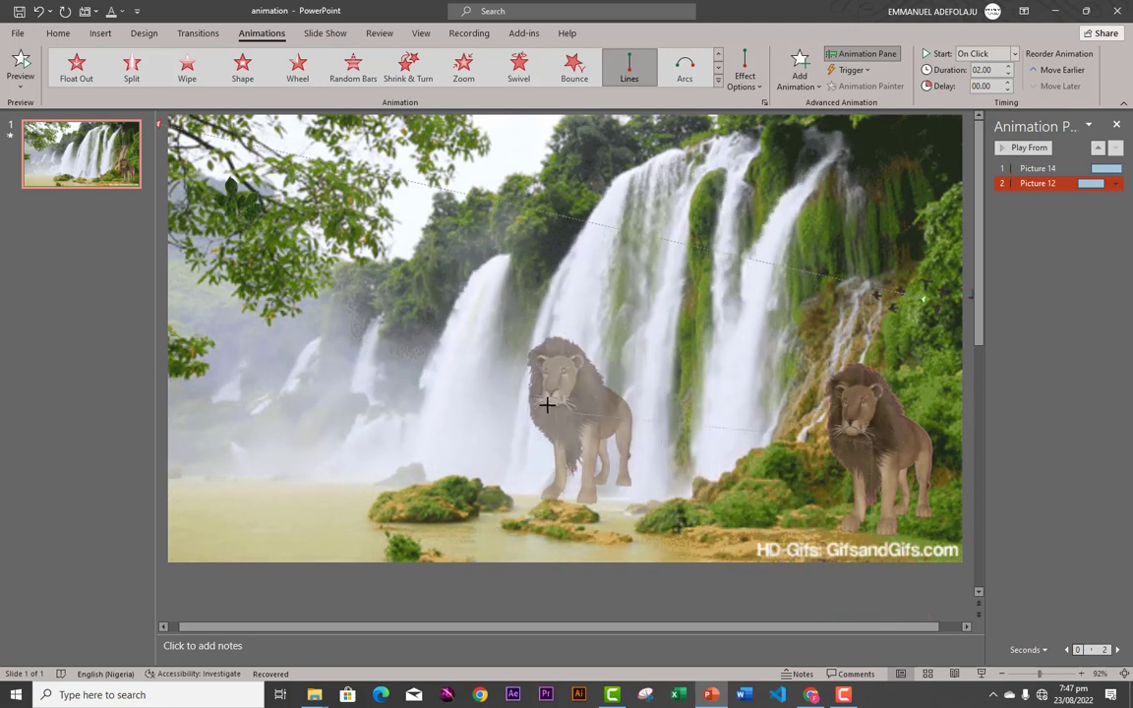
left_click_drag(471, 403, 433, 416)
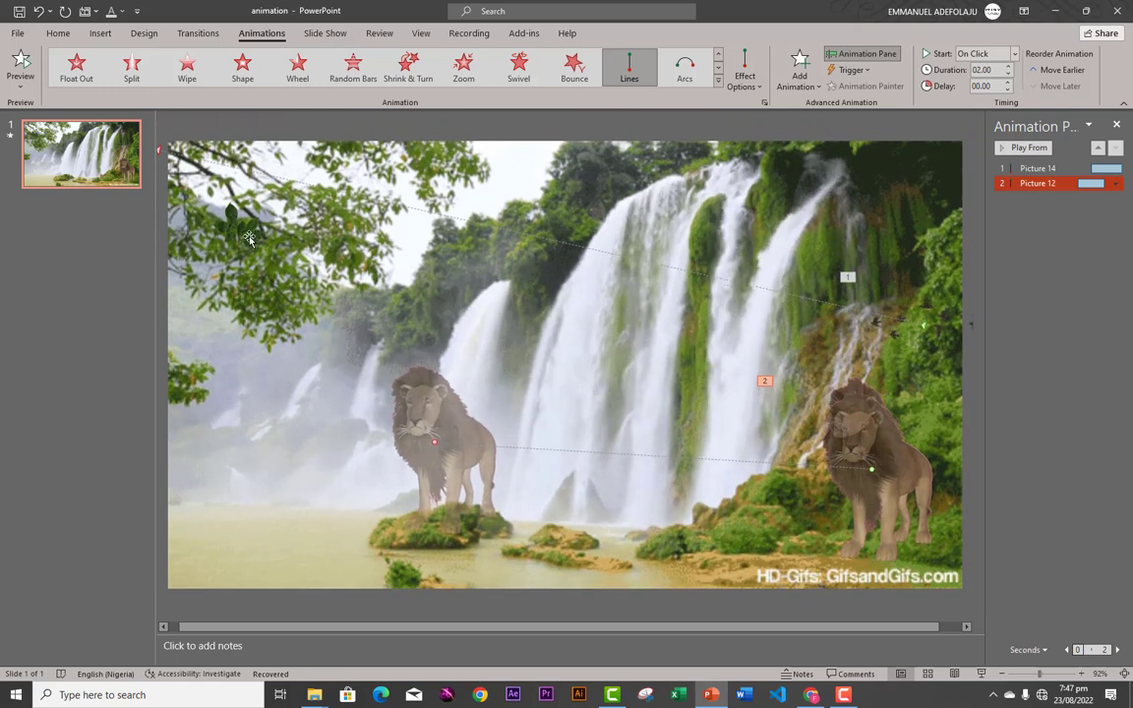
left_click(20, 65)
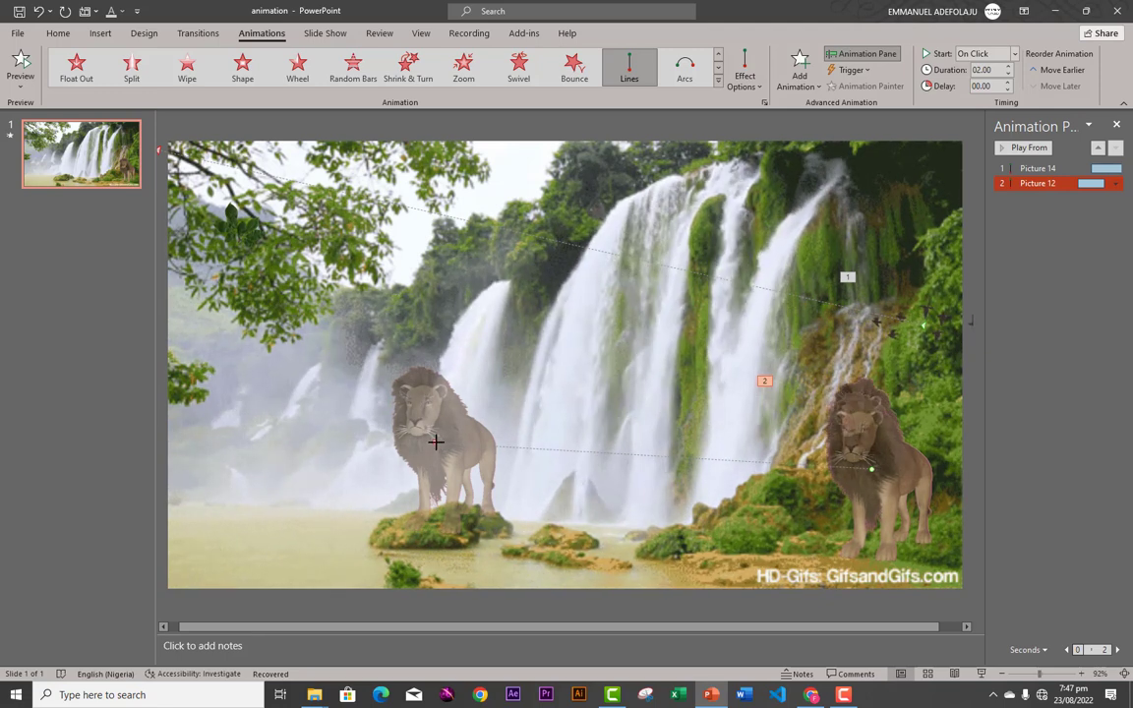
key("Delete")
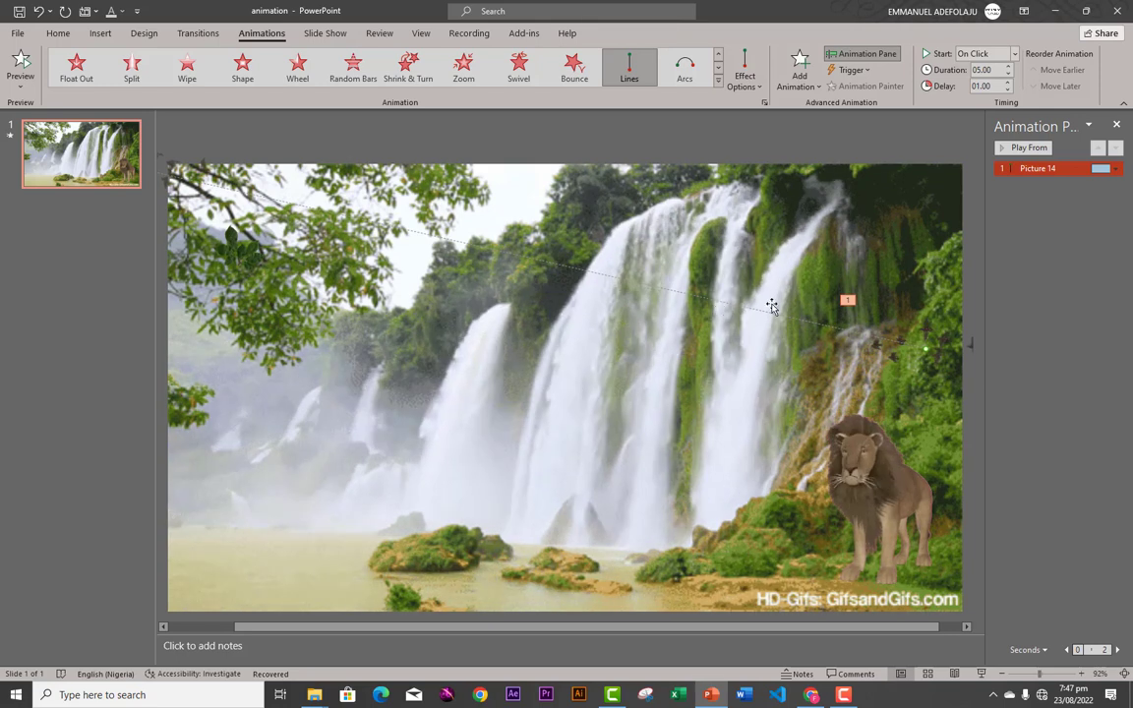
Apply a Lines motion path to the green leaves picture over the branches, ending near the slide's upper-right corner, and preview the animation
left_click(243, 236)
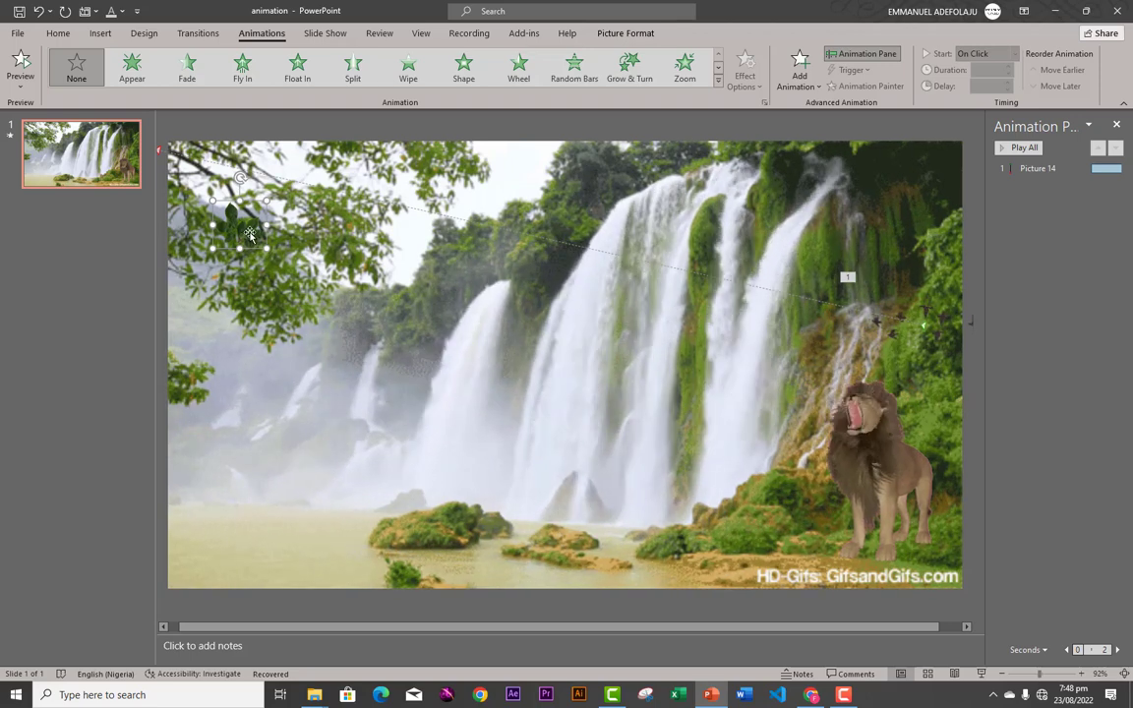
left_click(717, 80)
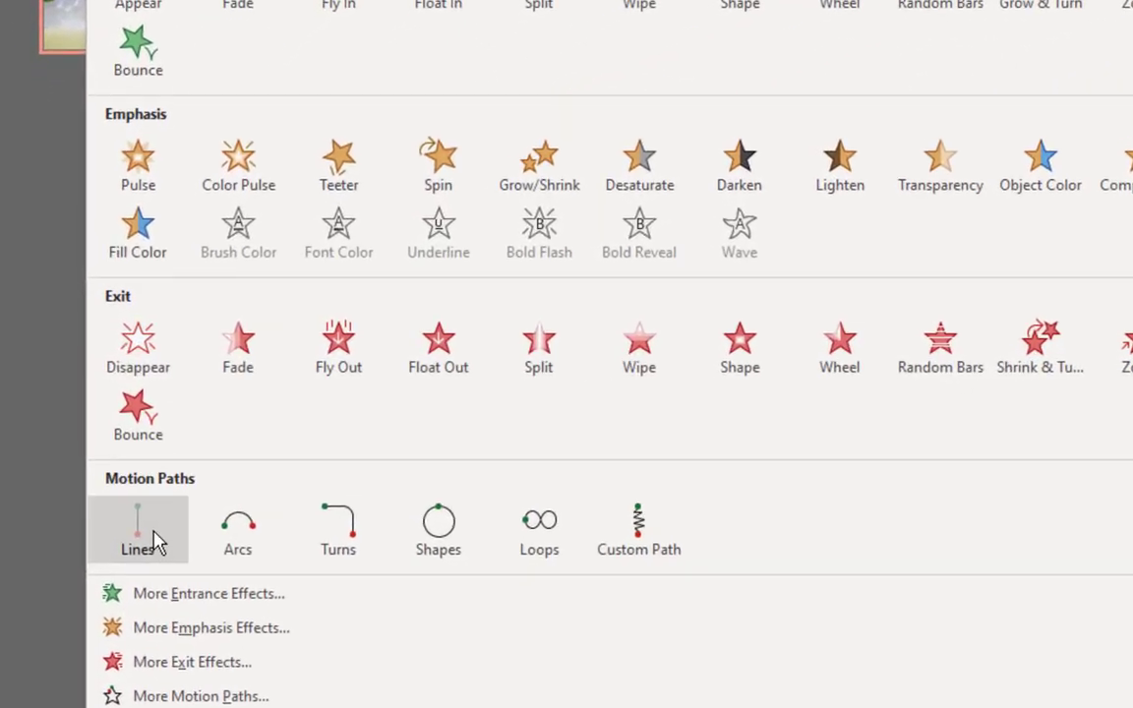
left_click(75, 448)
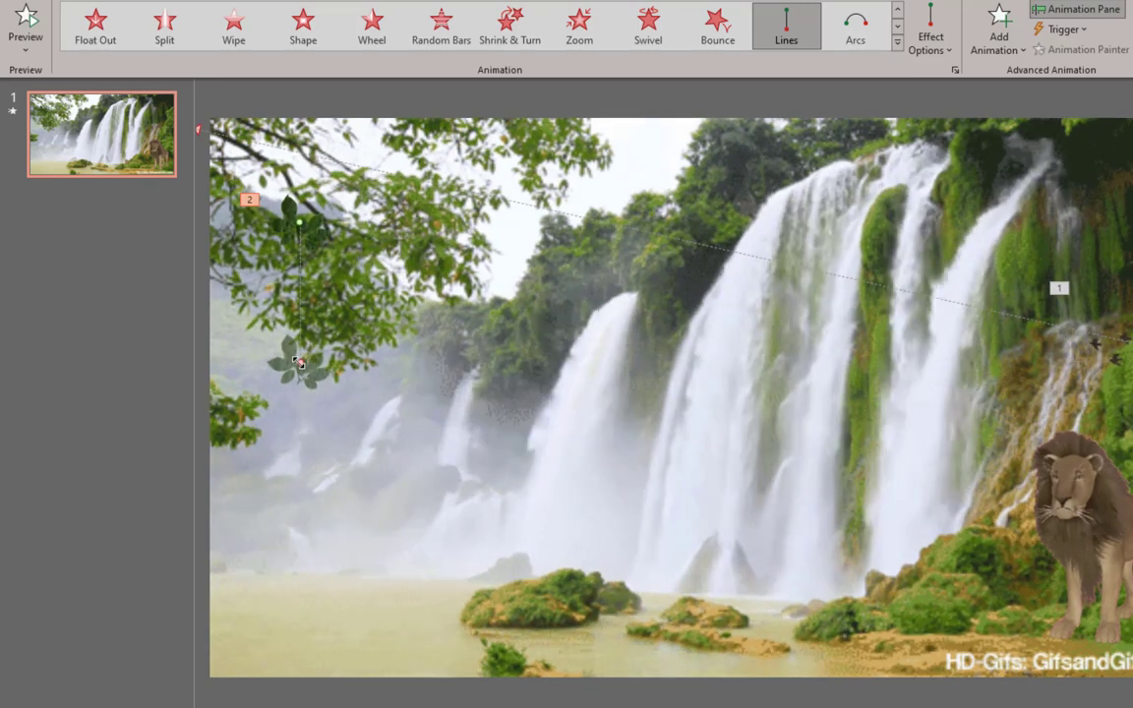
left_click_drag(300, 364, 1127, 155)
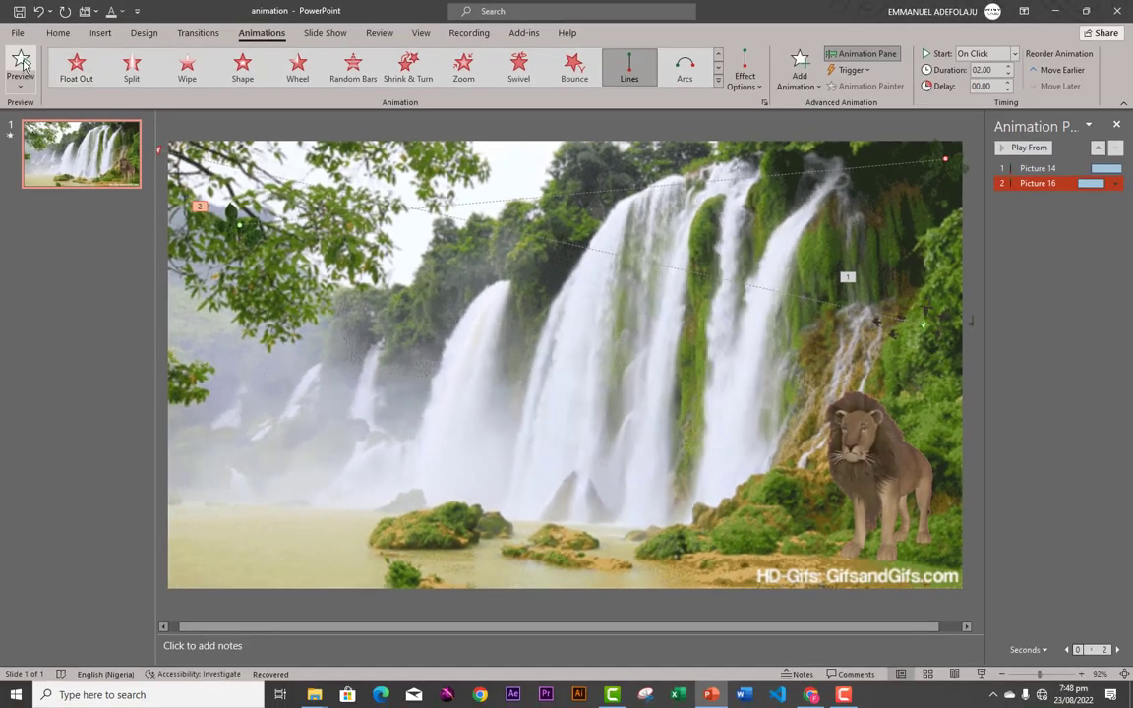
left_click(22, 63)
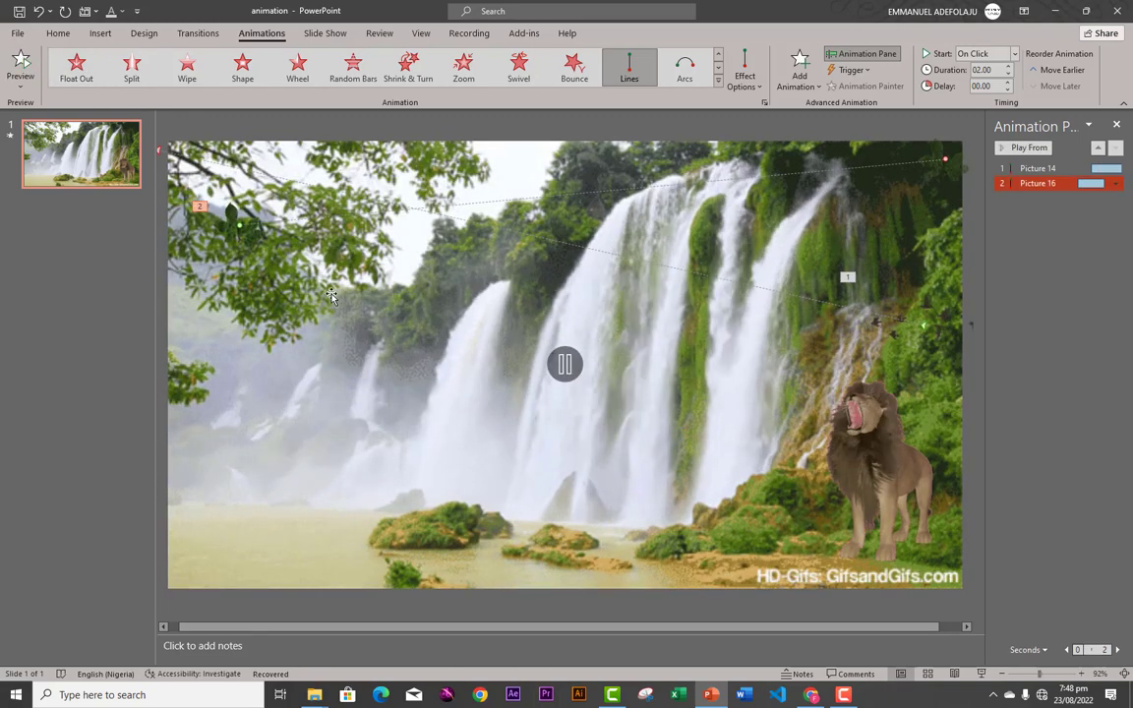
left_click(394, 315)
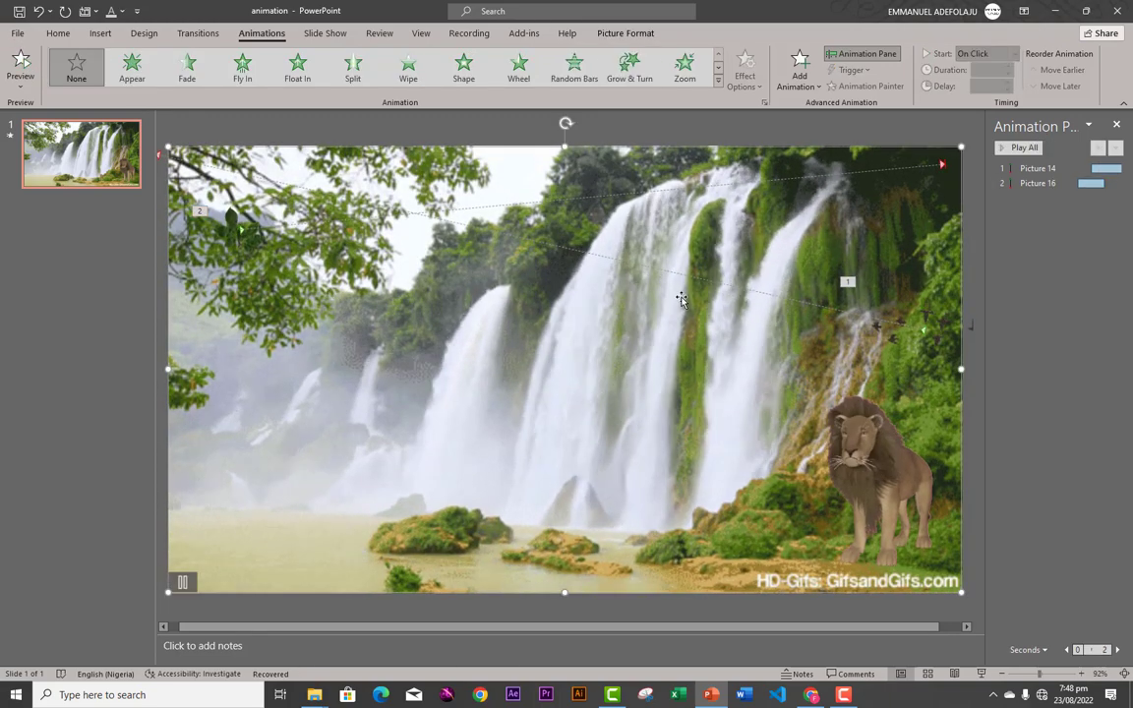
left_click(50, 231)
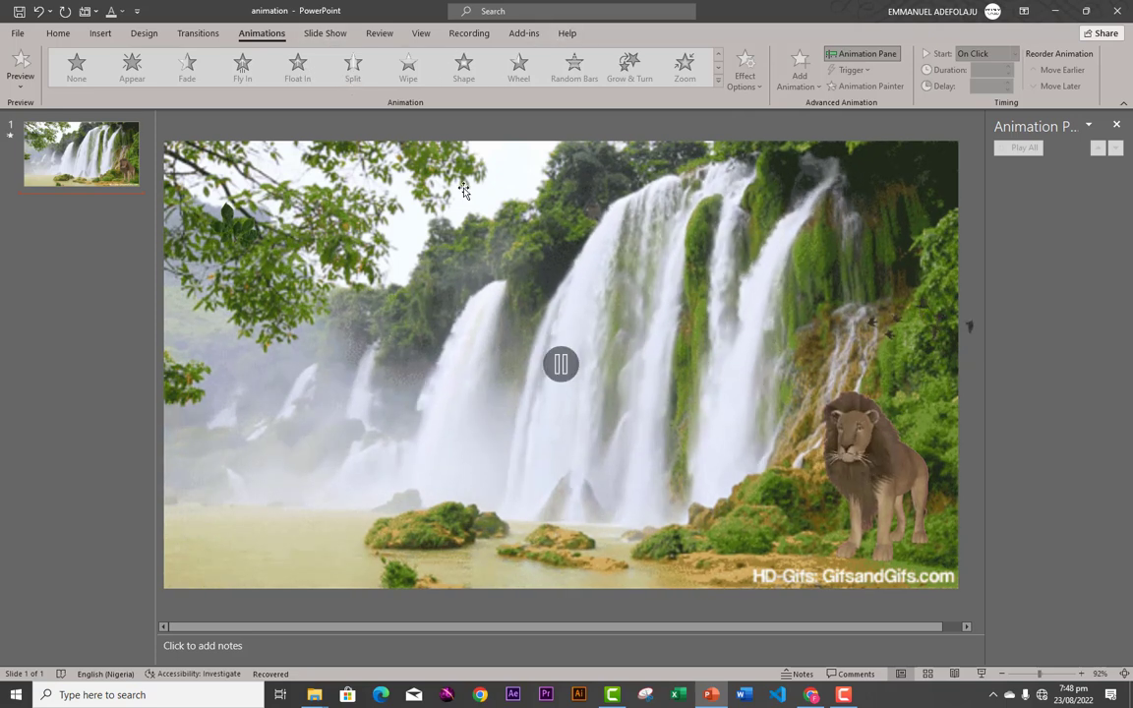
left_click(561, 362)
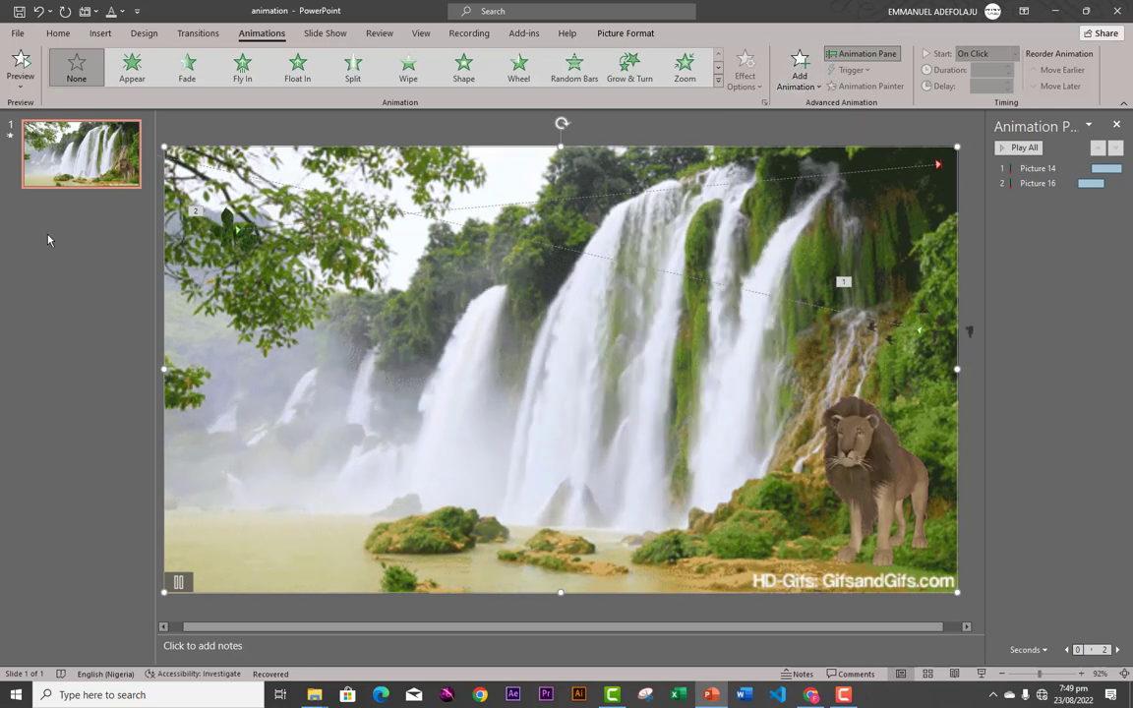
Add a new slide after the waterfall scene slide
left_click(42, 207)
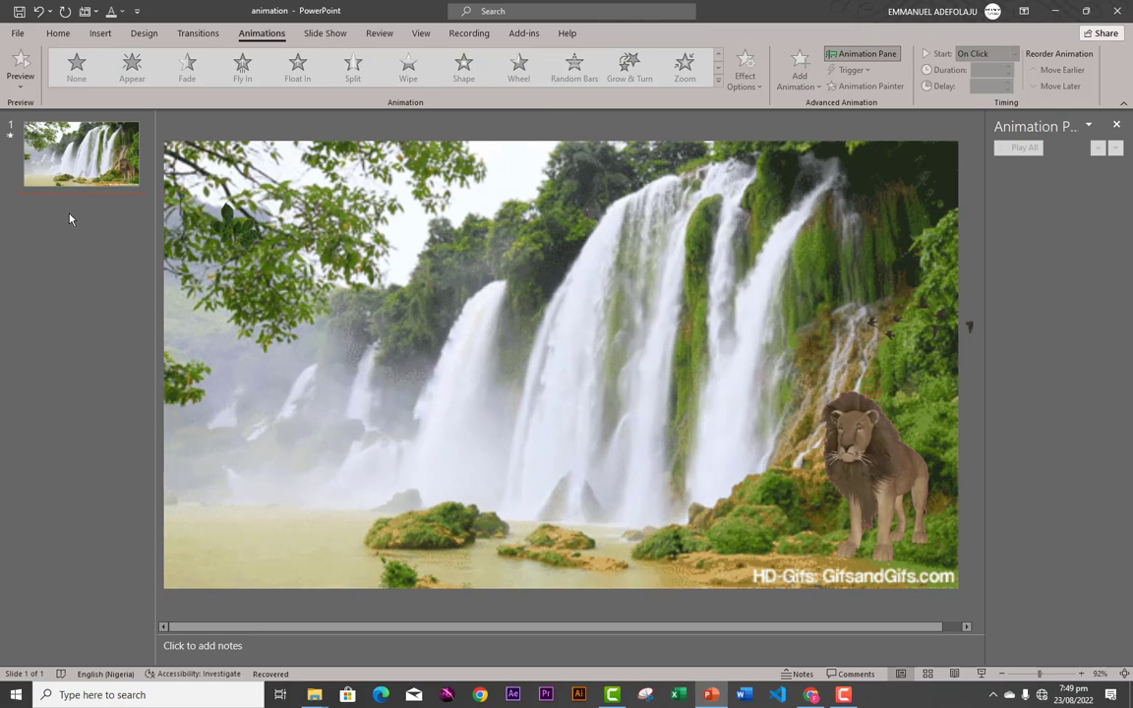
right_click(70, 216)
left_click(112, 272)
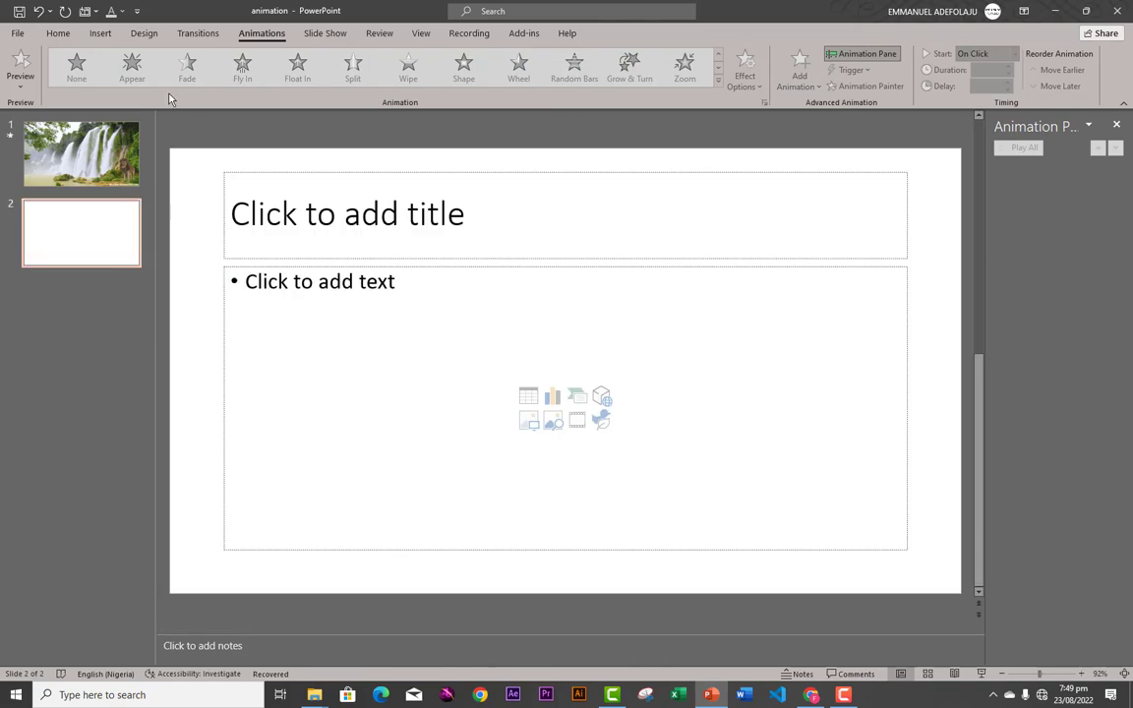
Change the layout of the new second slide
left_click(57, 33)
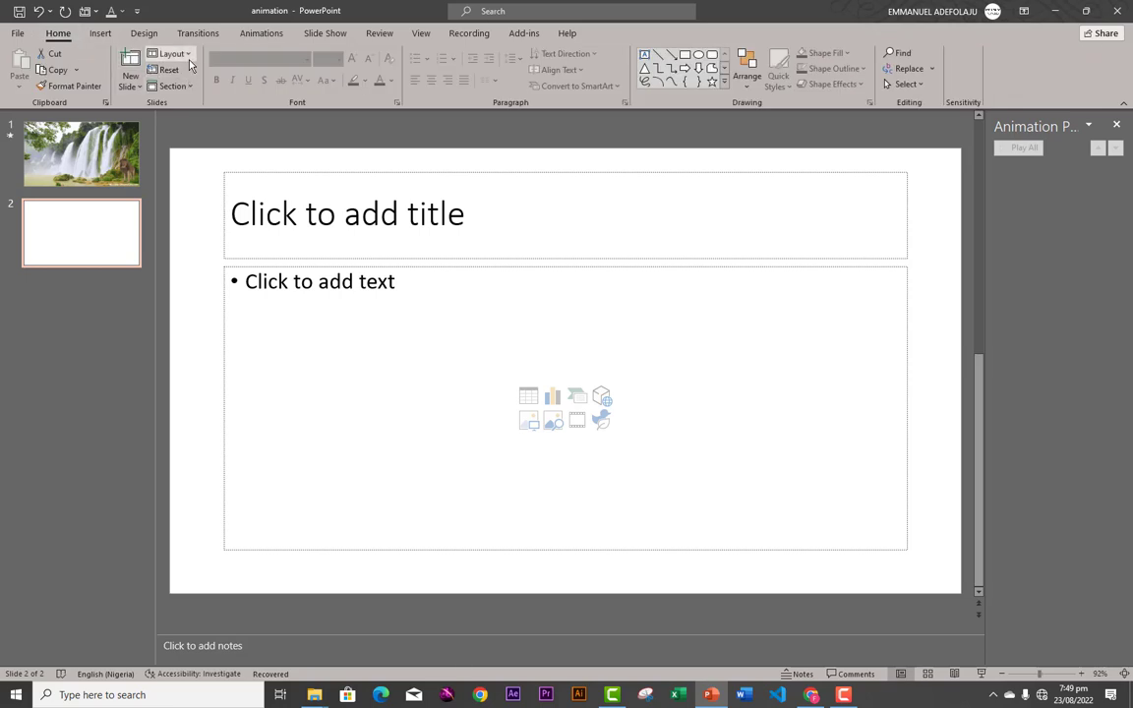